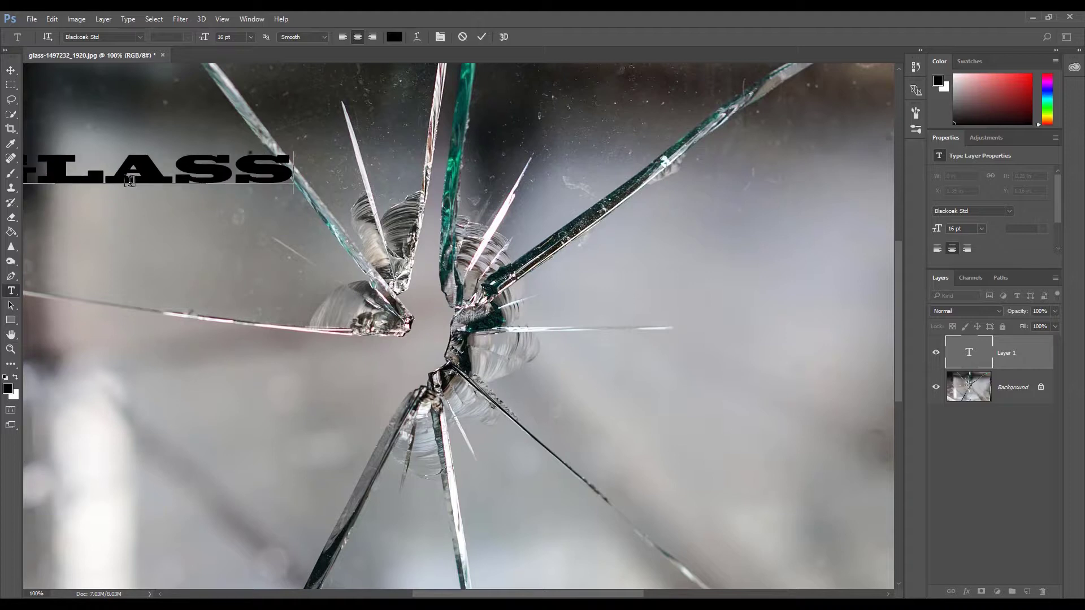
Scale the GLASS text to about 237% width and 714% height and center it over the cracked glass.
{"action": "left_click", "coordinate": [52, 19]}
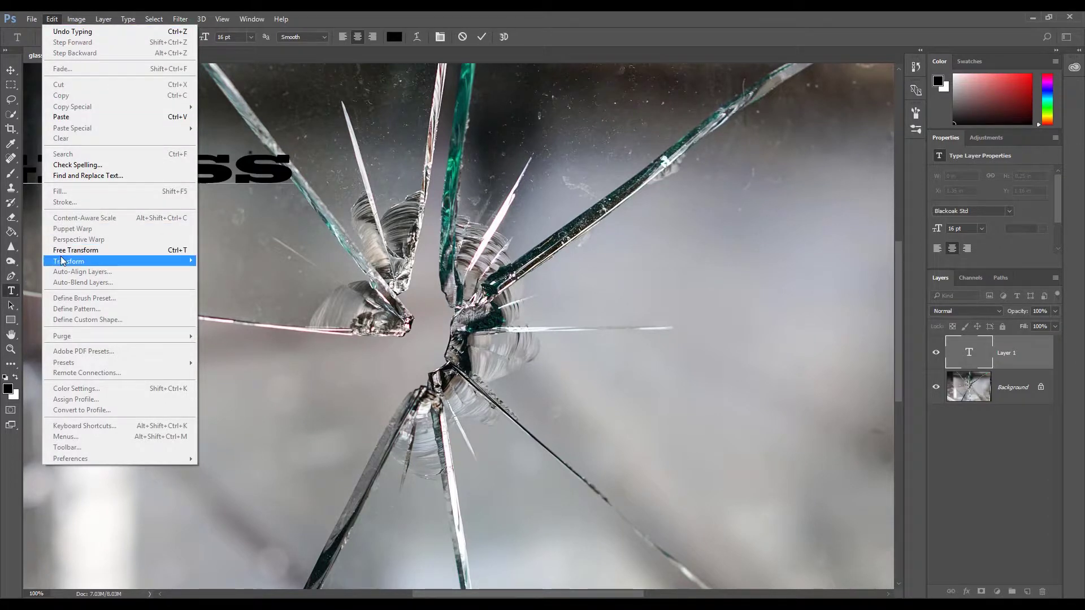
{"action": "mouse_move", "coordinate": [63, 261]}
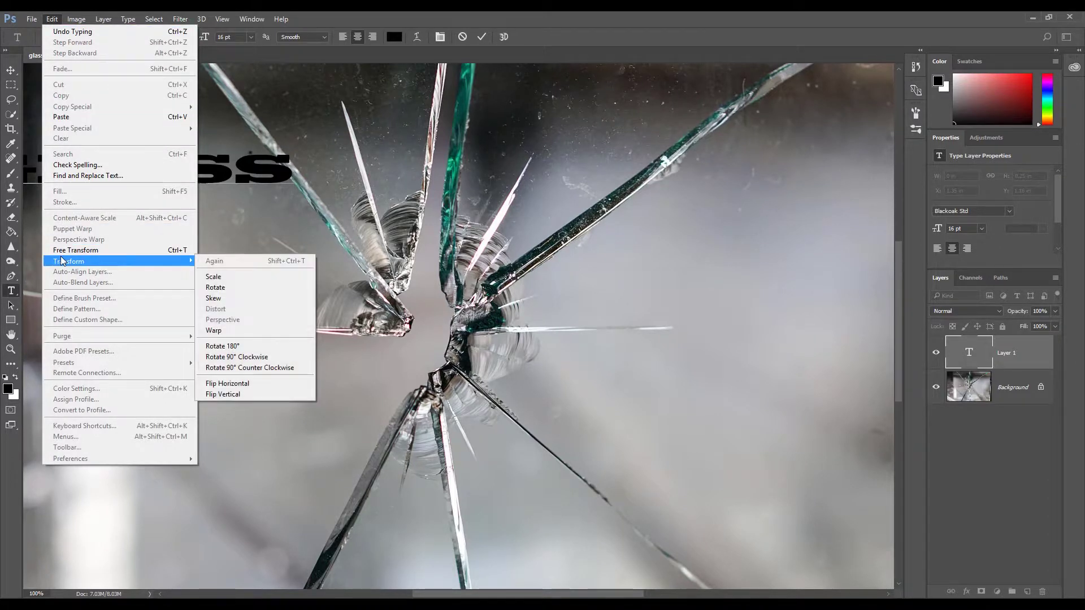
{"action": "left_click", "coordinate": [217, 276]}
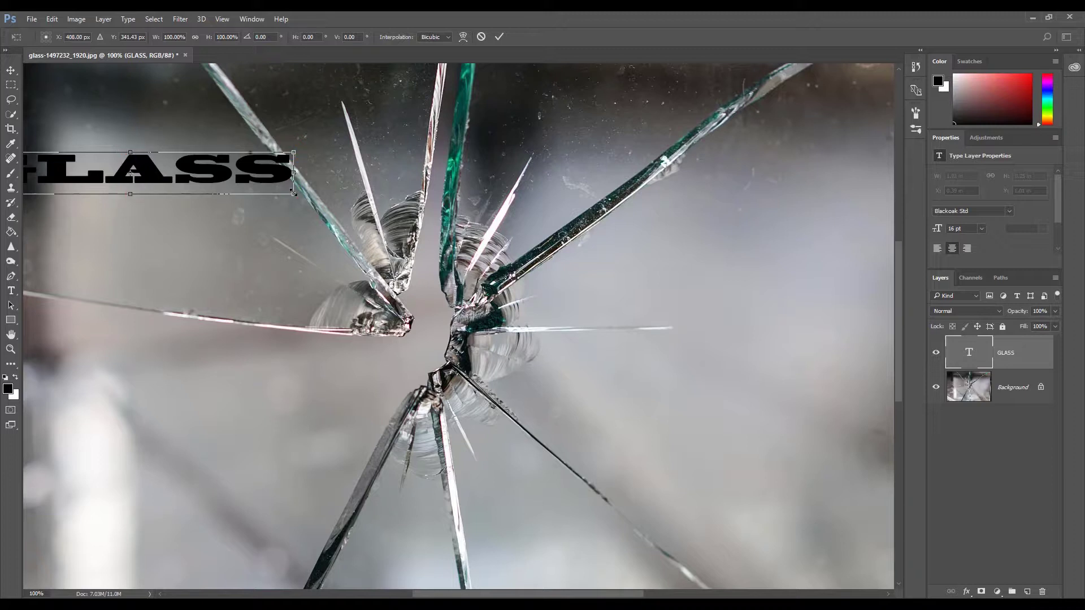
{"action": "left_click_drag", "start_coordinate": [293, 193], "coordinate": [743, 455]}
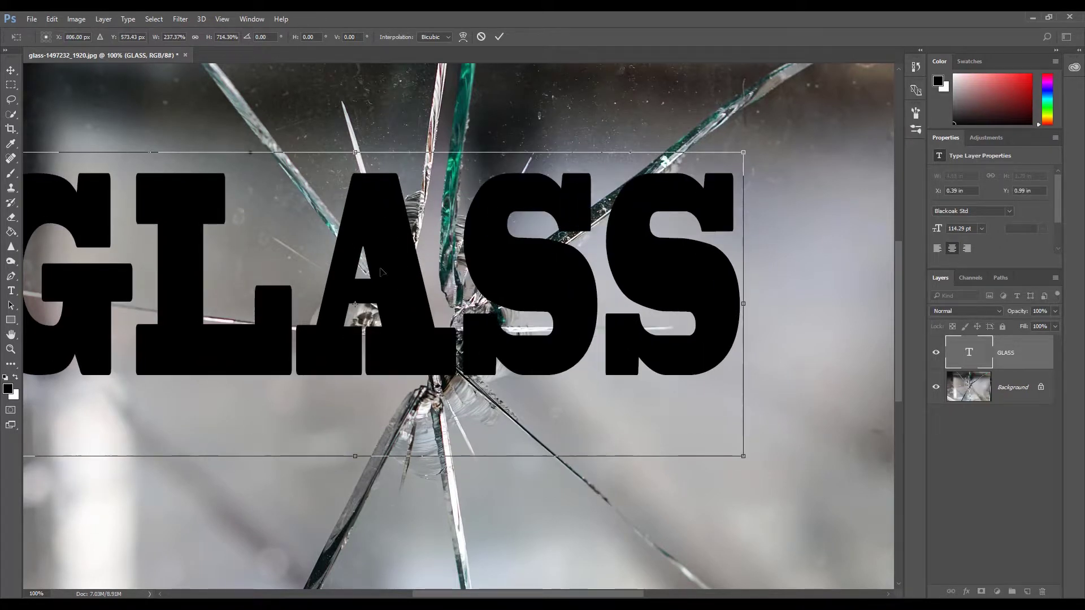
{"action": "left_click_drag", "start_coordinate": [381, 272], "coordinate": [494, 307]}
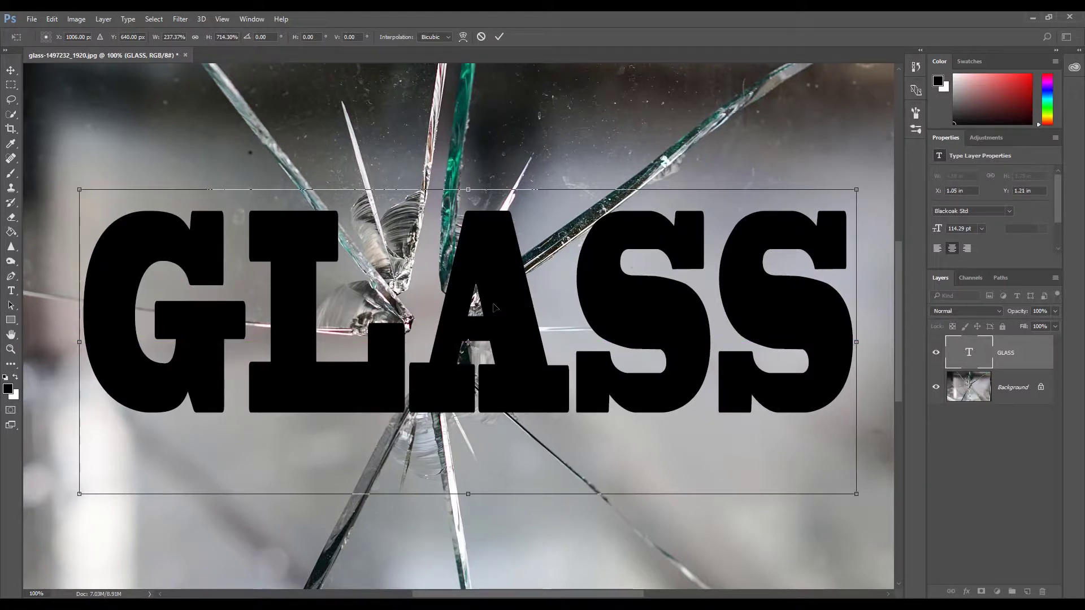
{"action": "key", "text": "Return"}
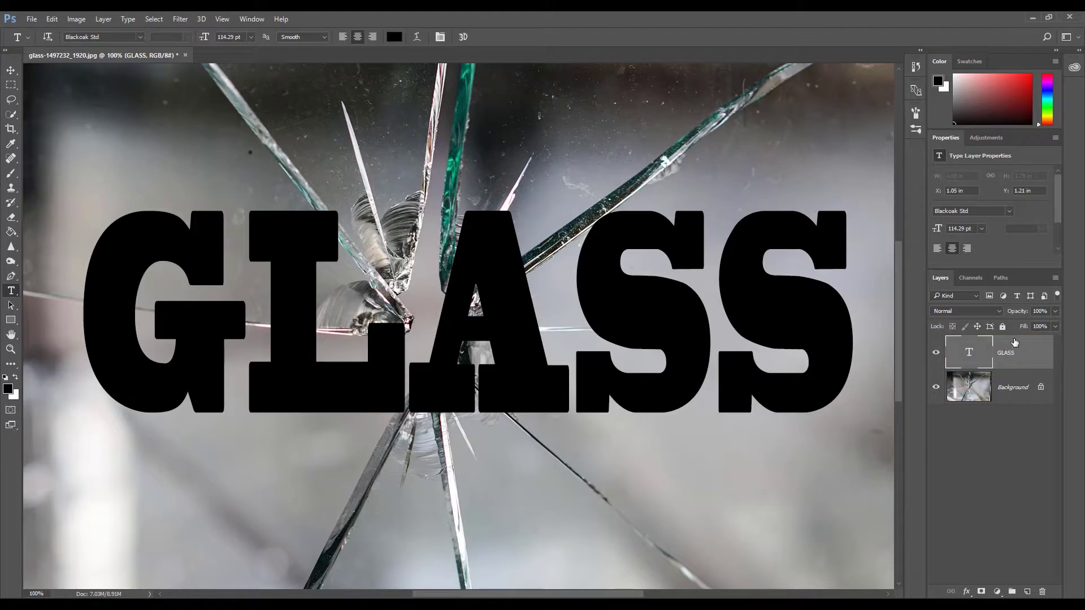
Set the GLASS text layer's fill to 0% and duplicate the layer three times.
{"action": "left_click", "coordinate": [1041, 327]}
{"action": "type", "text": "0"}
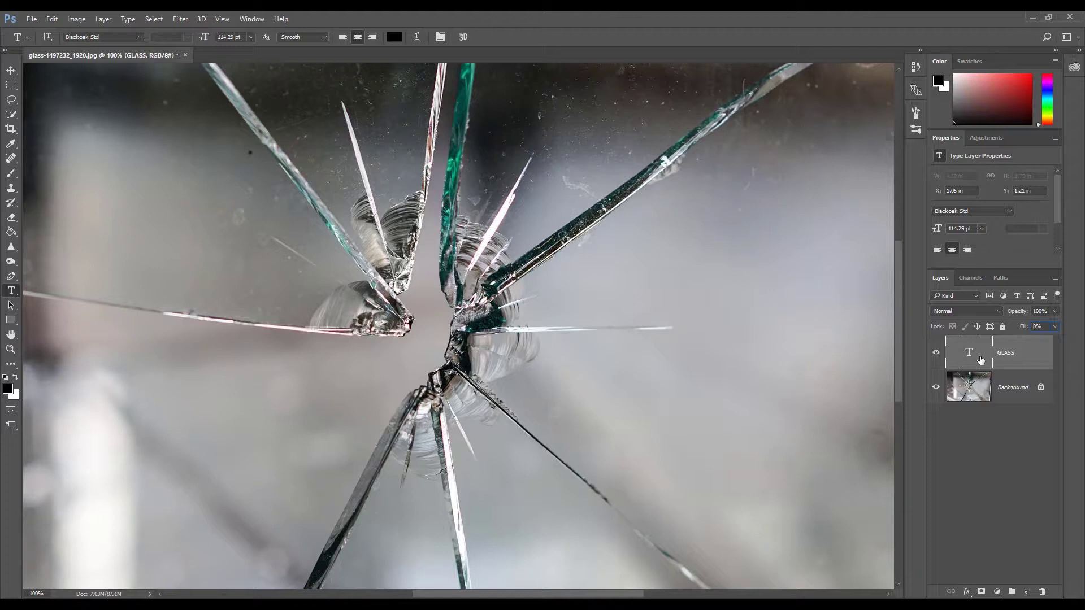
{"action": "key", "text": "ctrl+j"}
{"action": "key", "text": "ctrl+j"}
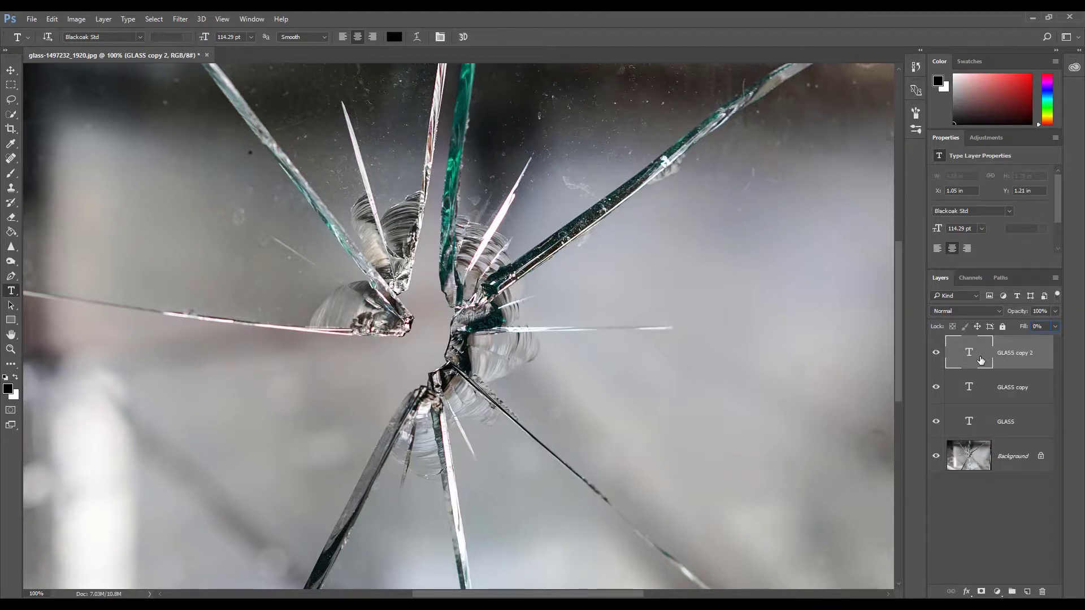
{"action": "key", "text": "ctrl+j"}
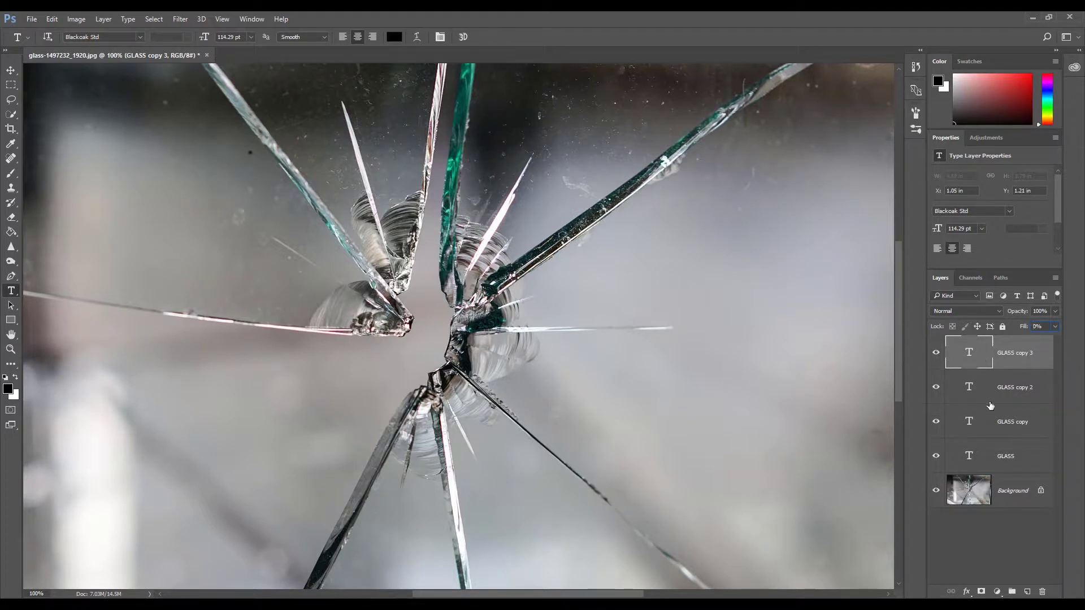
Rename the original GLASS layer to Effect 1 and its first copy to Effect 2.
{"action": "left_click", "coordinate": [1011, 459]}
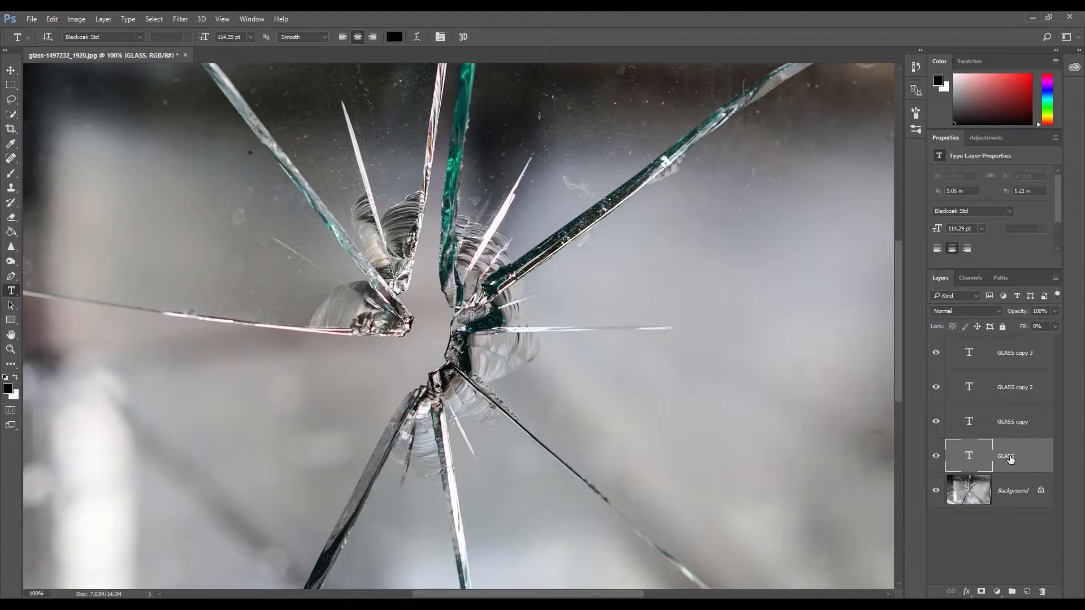
{"action": "double_click", "coordinate": [1014, 458]}
{"action": "key", "text": "BackSpace"}
{"action": "type", "text": "Effect 1"}
{"action": "key", "text": "Return"}
{"action": "double_click", "coordinate": [1016, 424]}
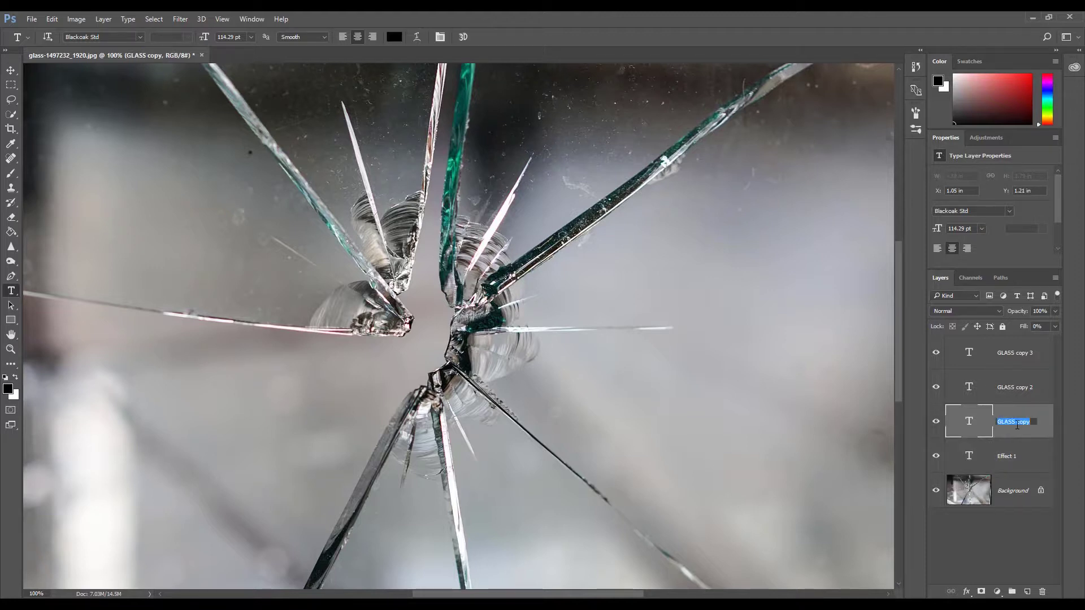
{"action": "key", "text": "BackSpace"}
{"action": "type", "text": "Effect 2"}
Rename the GLASS copy 2 layer to Effect 3 and the GLASS copy 3 layer to Effect 4.
{"action": "left_click", "coordinate": [1021, 395]}
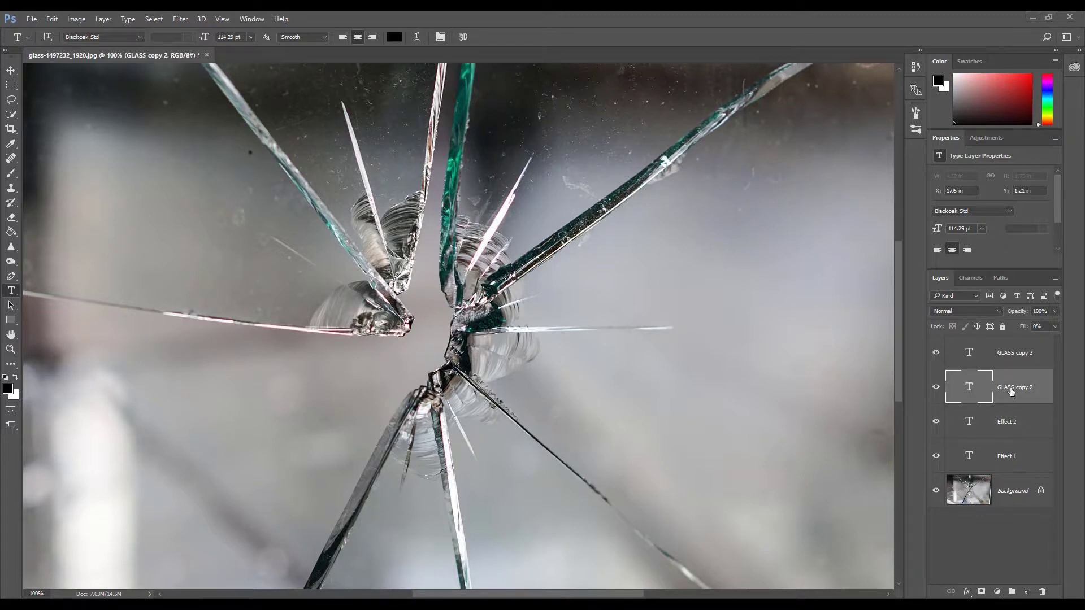
{"action": "double_click", "coordinate": [1011, 388]}
{"action": "key", "text": "BackSpace"}
{"action": "type", "text": "Effect 3"}
{"action": "double_click", "coordinate": [1012, 353]}
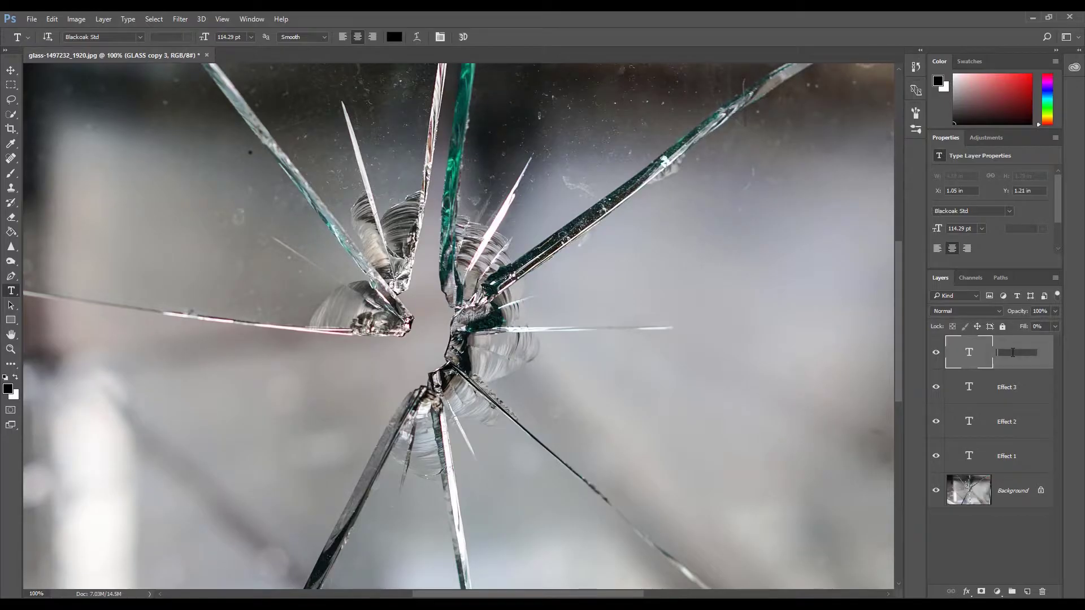
{"action": "type", "text": "Effect 4"}
{"action": "key", "text": "Return"}
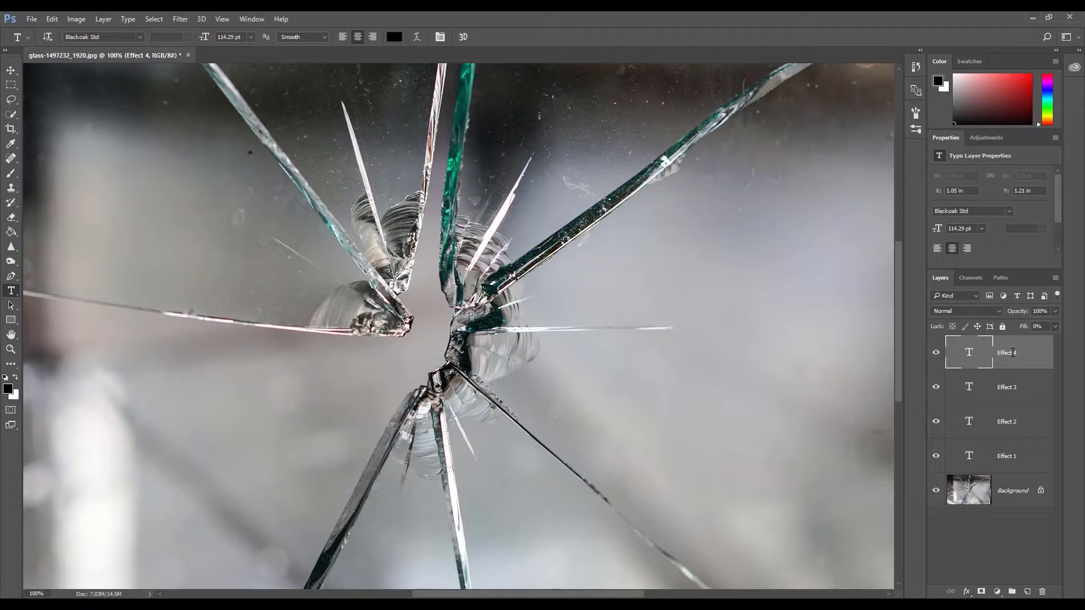
Hide the Effect 4, Effect 3 and Effect 2 layers and select the Effect 1 layer.
{"action": "left_click", "coordinate": [935, 353]}
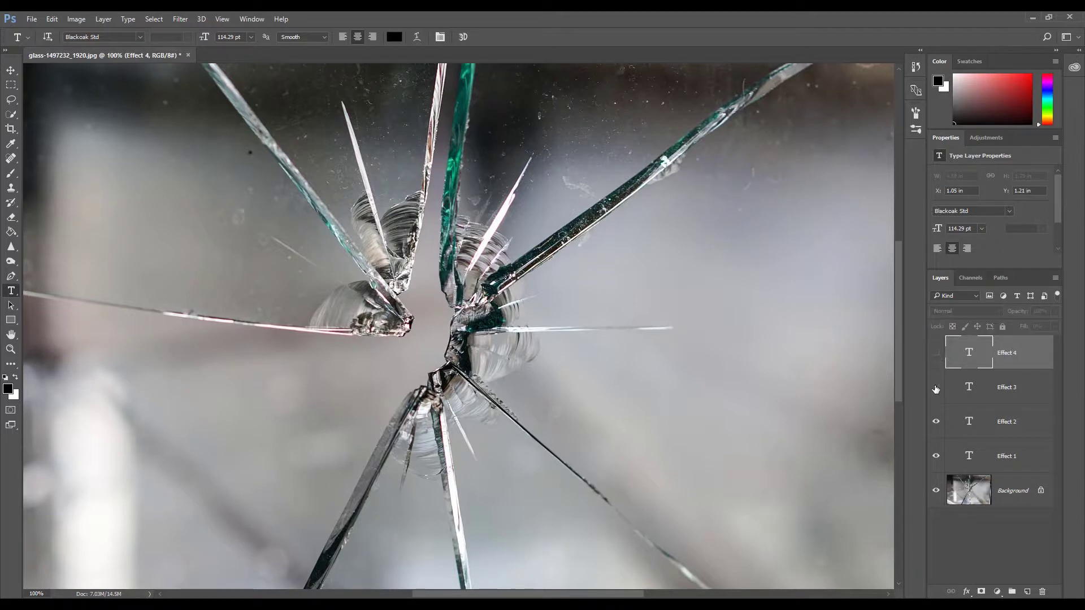
{"action": "left_click", "coordinate": [935, 387]}
{"action": "left_click", "coordinate": [983, 458]}
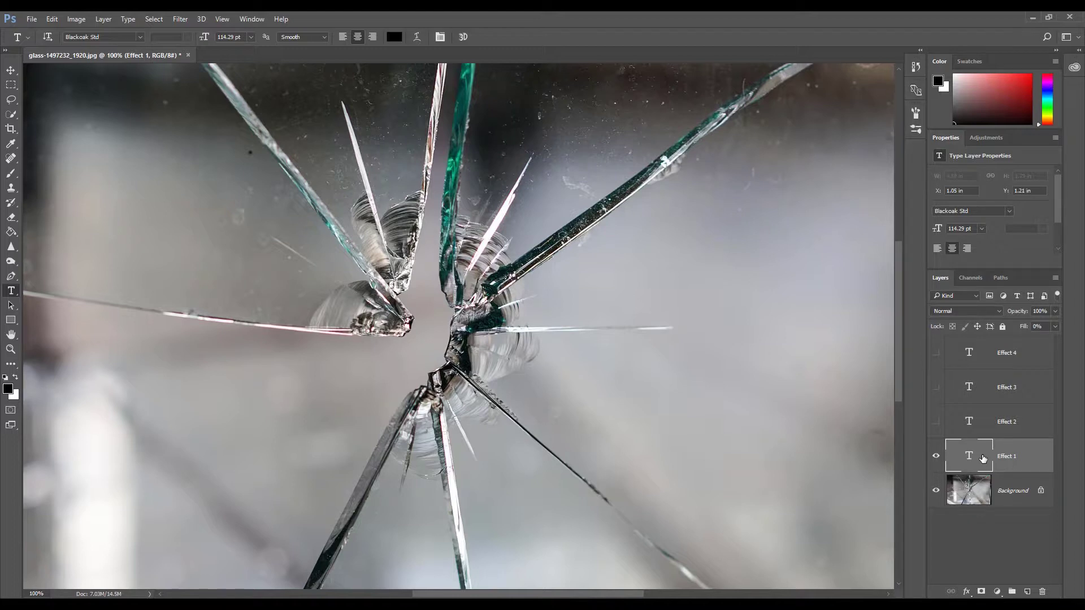
Add Bevel & Emboss to Effect 1 with Inner Bevel style, 75% depth, direction Up, 12 px size and 0 px soften.
{"action": "left_click", "coordinate": [966, 591]}
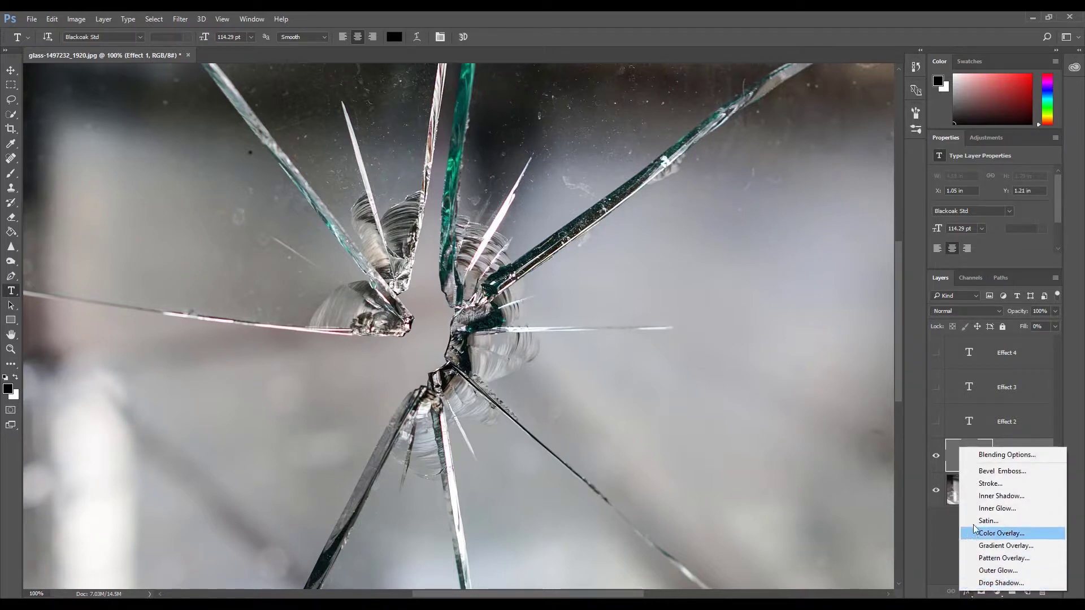
{"action": "left_click", "coordinate": [991, 471]}
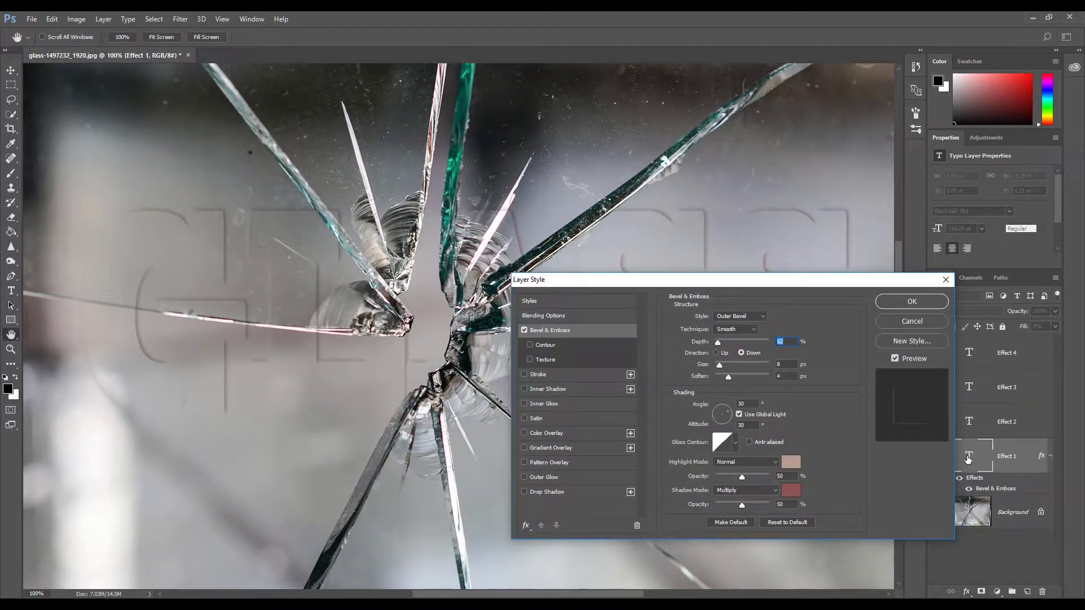
{"action": "left_click", "coordinate": [734, 316]}
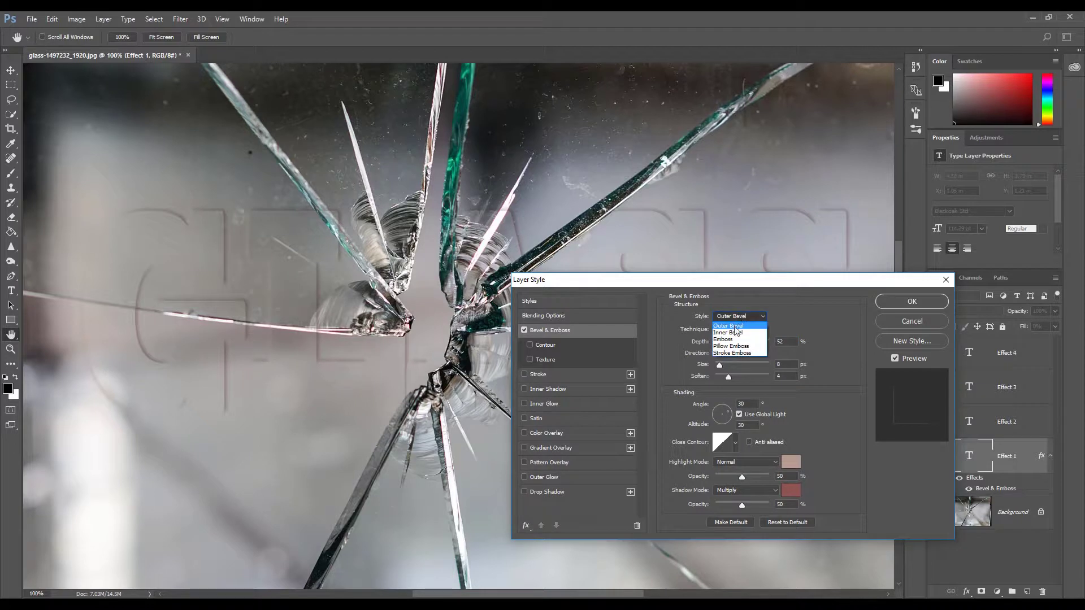
{"action": "left_click", "coordinate": [734, 332]}
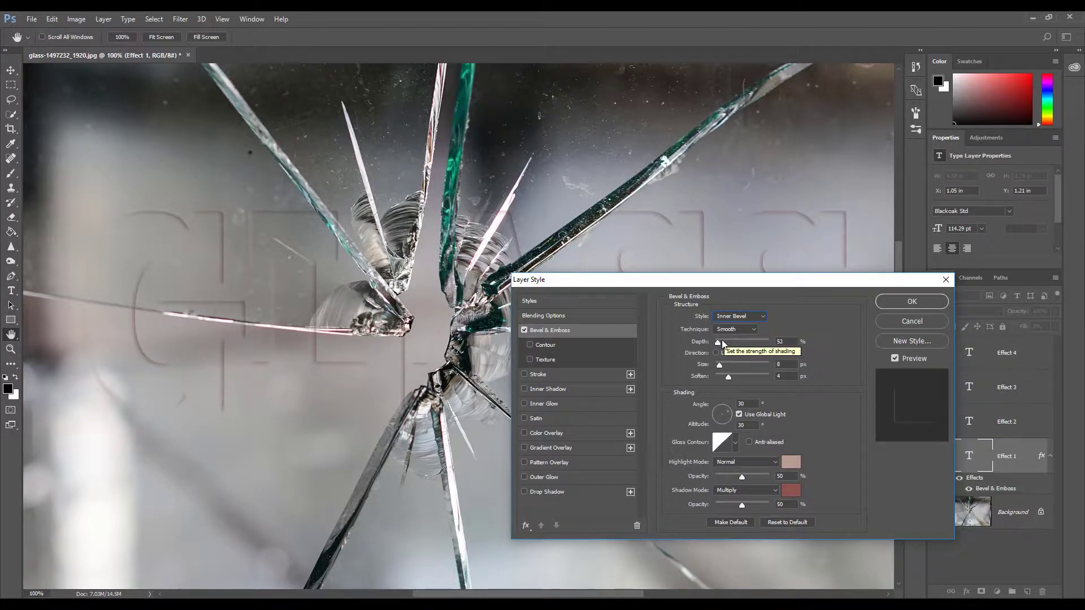
{"action": "double_click", "coordinate": [780, 341]}
{"action": "type", "text": "75"}
{"action": "left_click", "coordinate": [715, 354]}
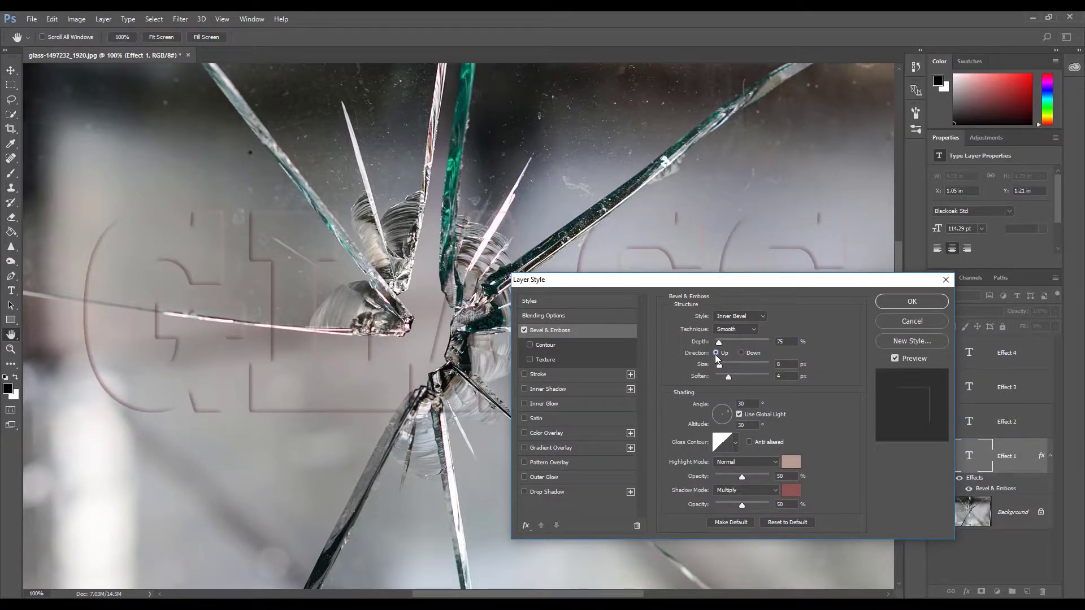
{"action": "key", "text": "Tab"}
{"action": "type", "text": "12"}
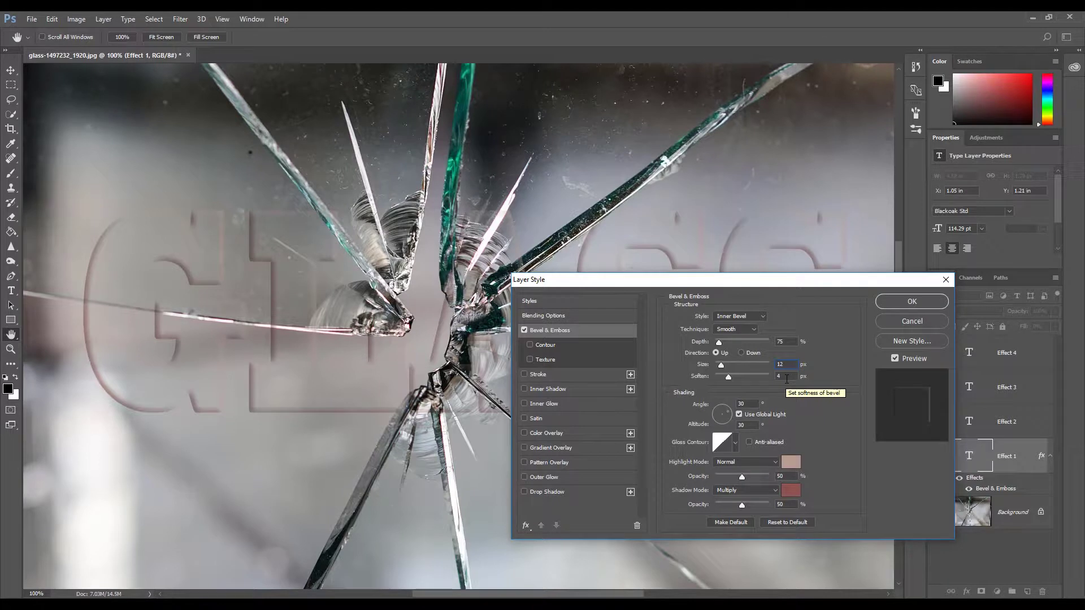
{"action": "double_click", "coordinate": [782, 376]}
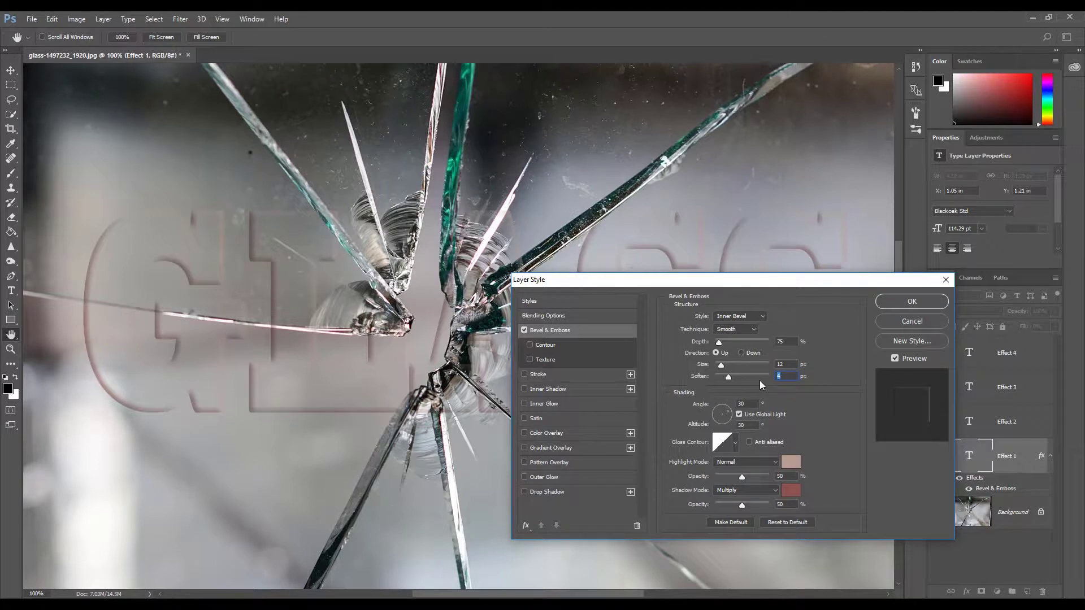
{"action": "type", "text": "0"}
Set the bevel shading to a 90° angle without global light, 40° altitude and an anti-aliased inverted-cone gloss contour.
{"action": "double_click", "coordinate": [732, 403]}
{"action": "type", "text": "150"}
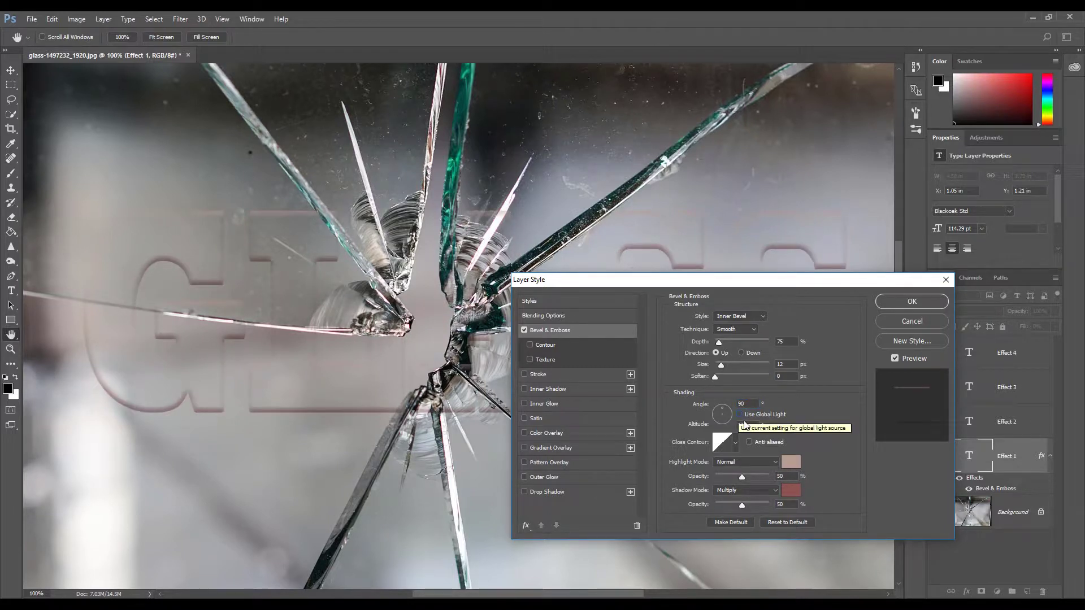
{"action": "double_click", "coordinate": [744, 425]}
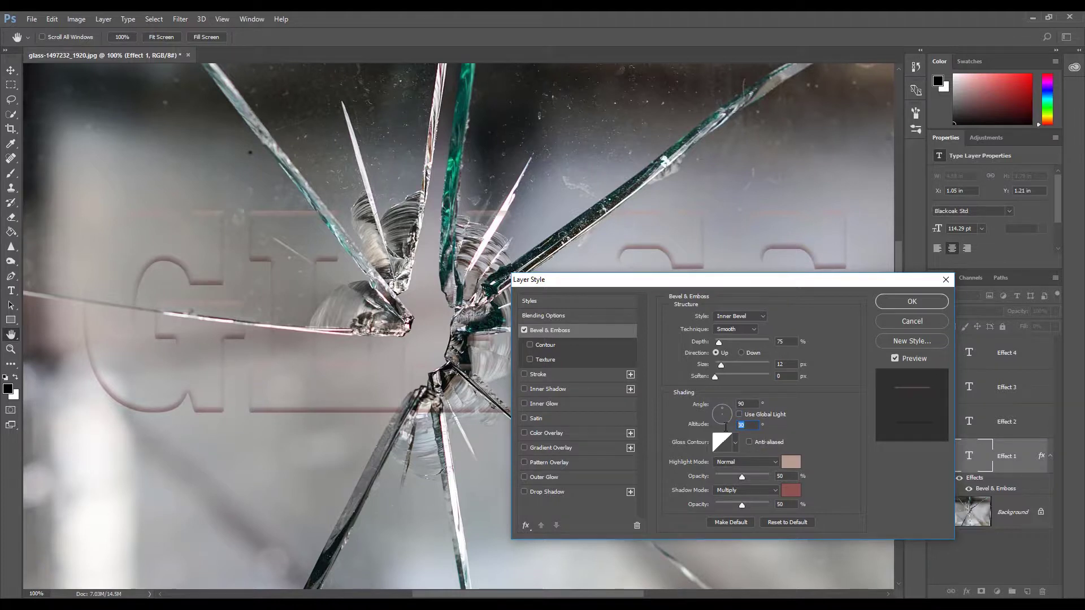
{"action": "type", "text": "40"}
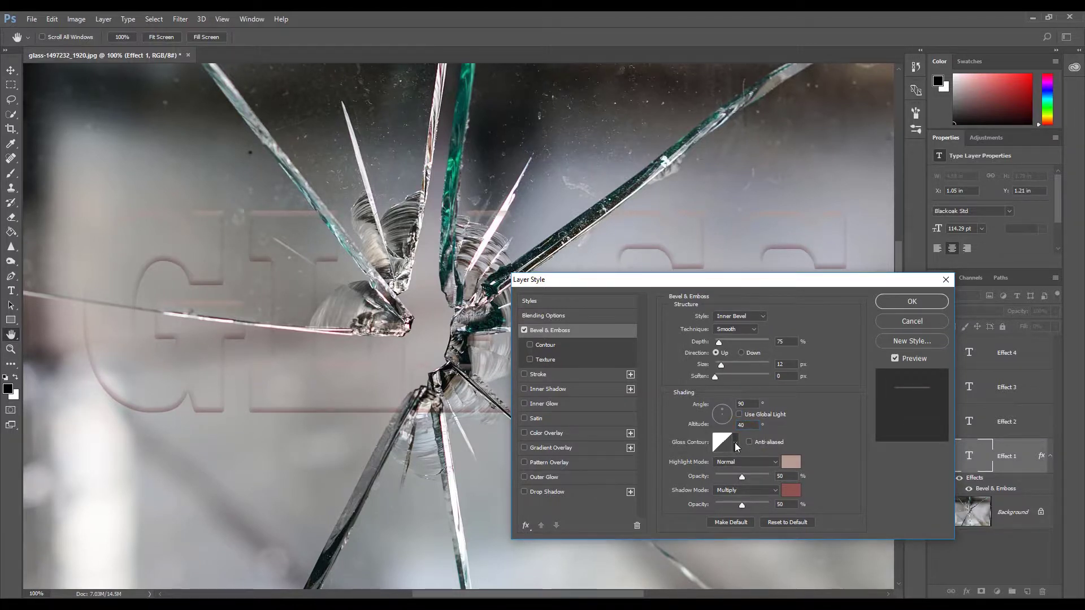
{"action": "left_click", "coordinate": [734, 443]}
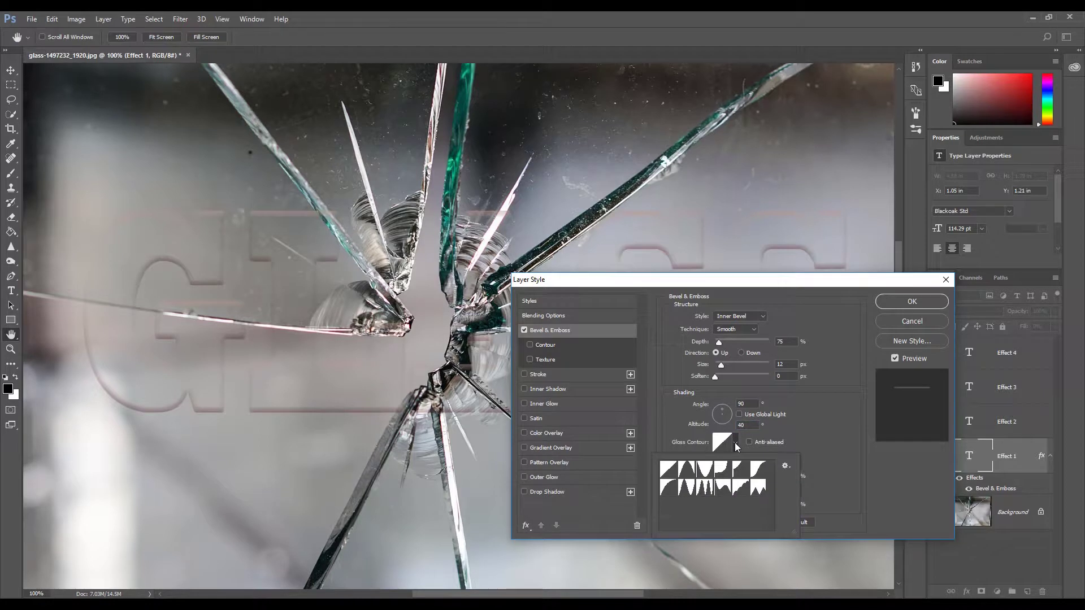
{"action": "left_click", "coordinate": [705, 475]}
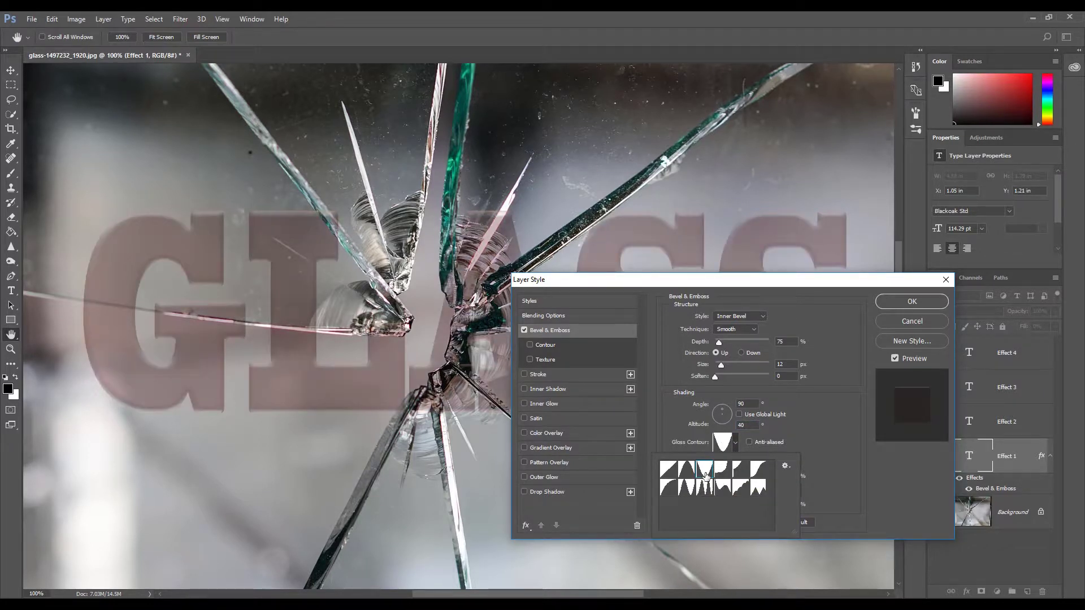
{"action": "left_click", "coordinate": [750, 442]}
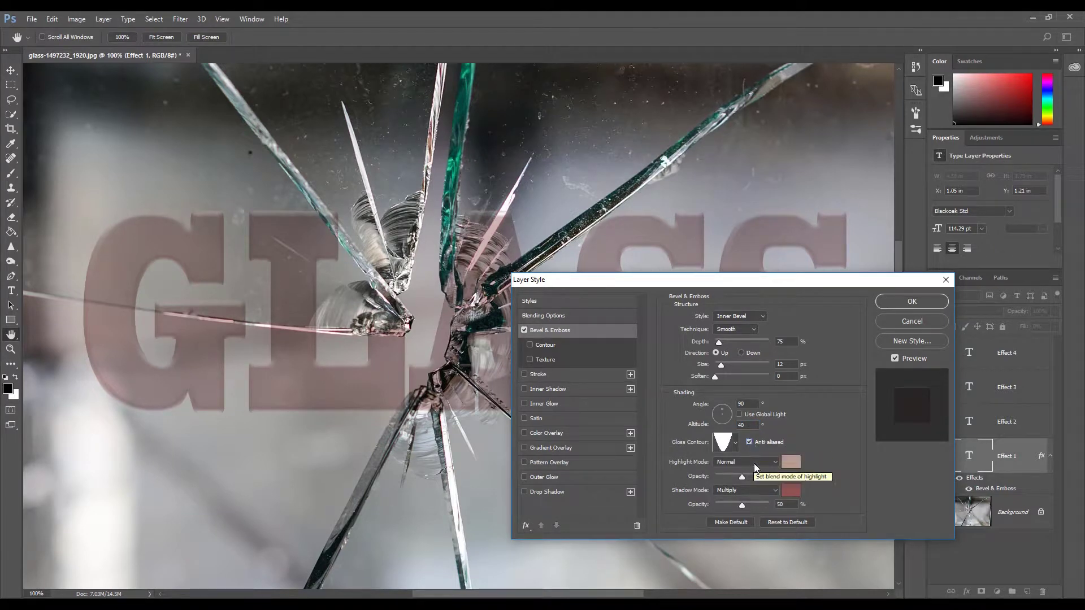
Set the bevel highlight to Screen mode at 100% opacity, with the grey-blue color 9b9ea5 sampled from the photo.
{"action": "left_click", "coordinate": [756, 462]}
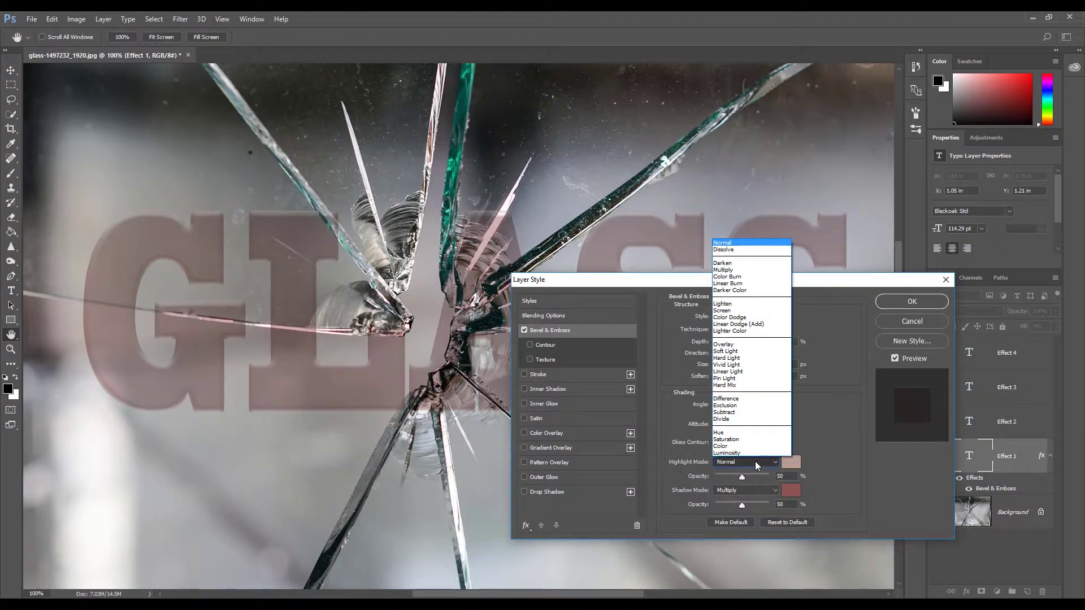
{"action": "left_click", "coordinate": [723, 310]}
{"action": "left_click", "coordinate": [789, 463]}
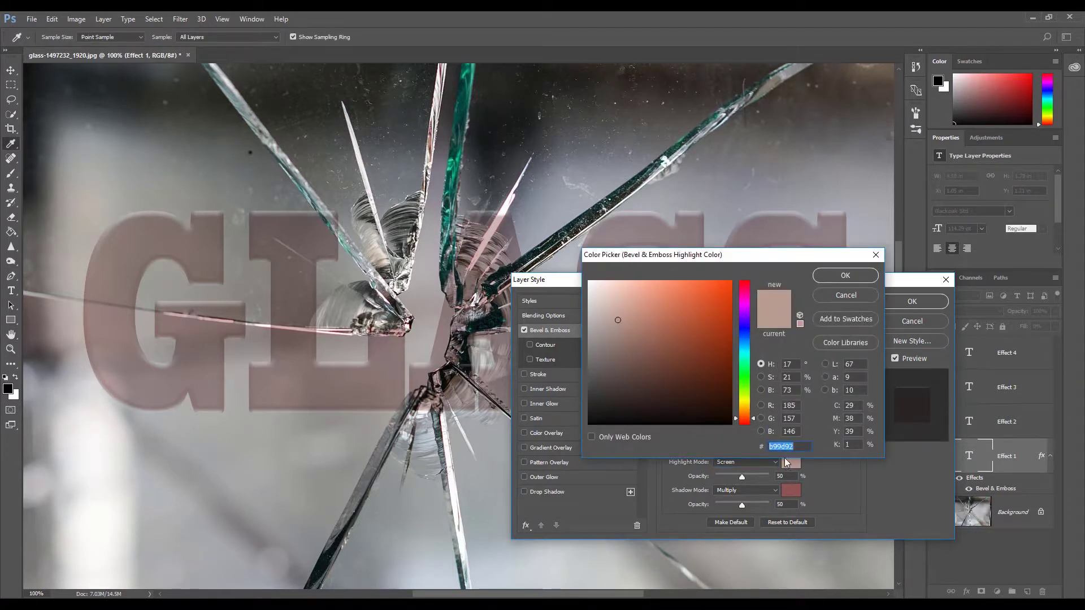
{"action": "left_click", "coordinate": [718, 217]}
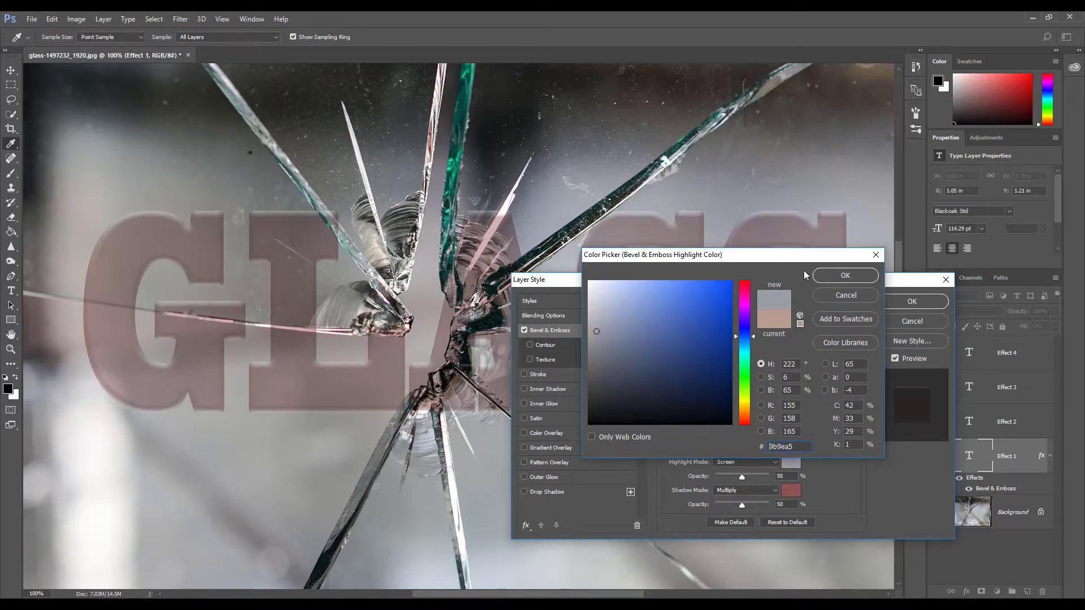
{"action": "left_click", "coordinate": [824, 277]}
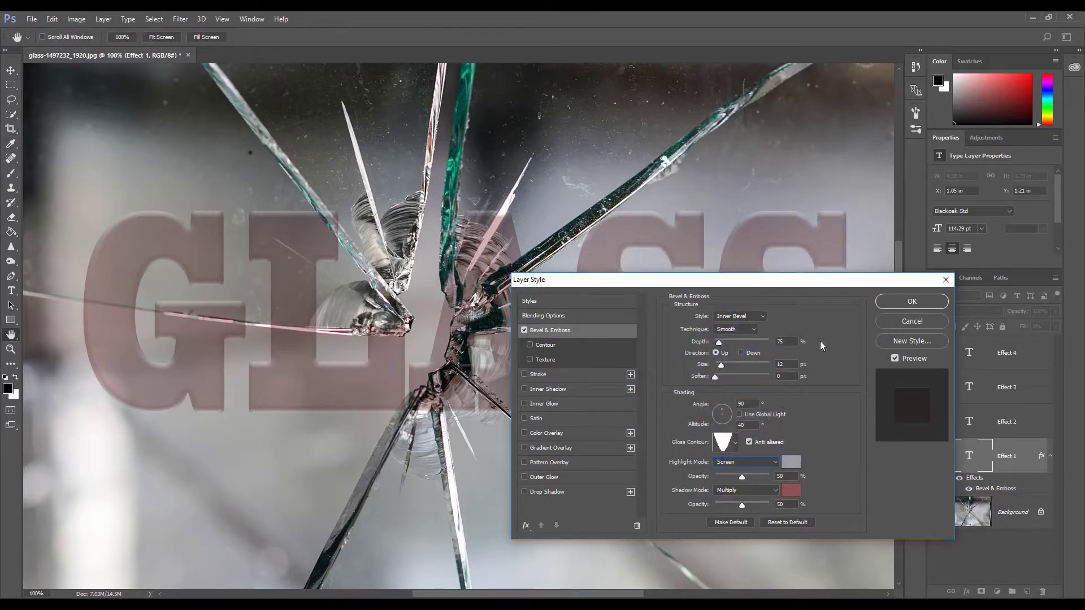
{"action": "double_click", "coordinate": [780, 476]}
{"action": "type", "text": "100"}
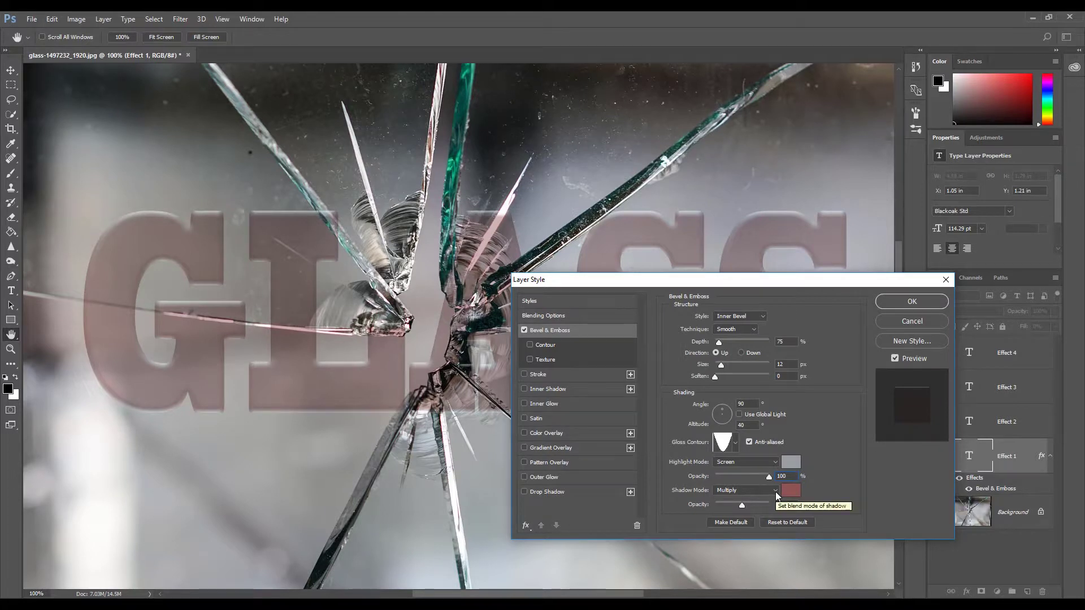
Set the bevel shadow color to black (000000) at 15% opacity.
{"action": "left_click", "coordinate": [790, 490]}
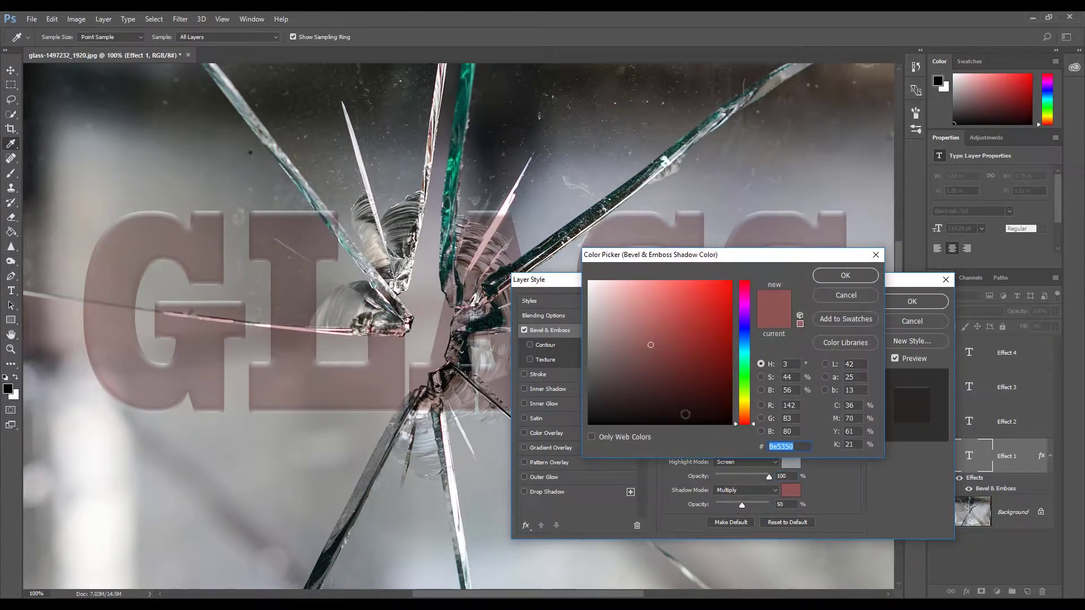
{"action": "type", "text": "000000"}
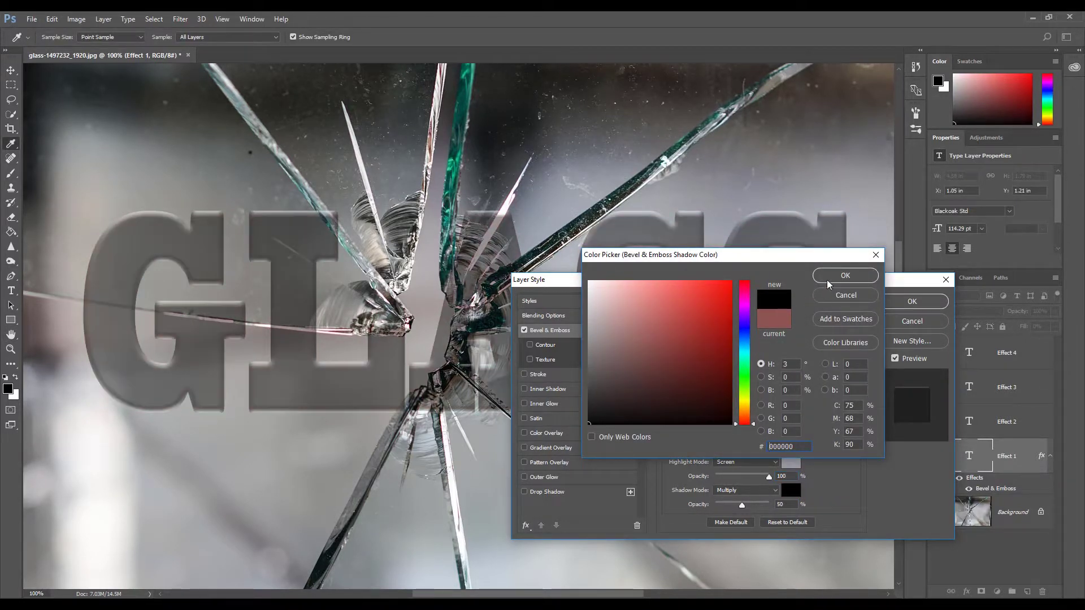
{"action": "left_click", "coordinate": [830, 277]}
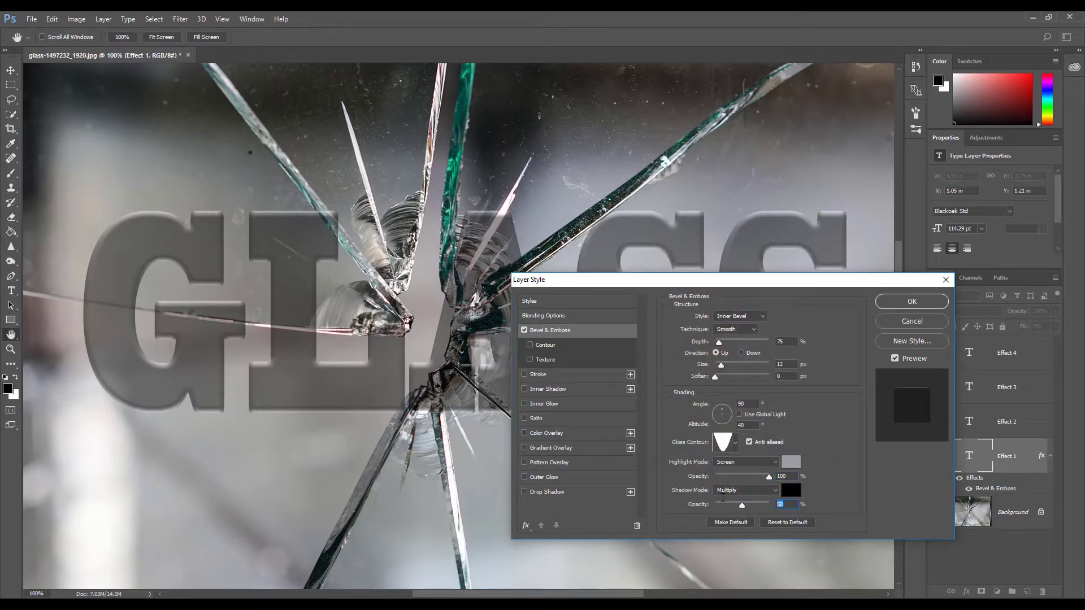
{"action": "type", "text": "15"}
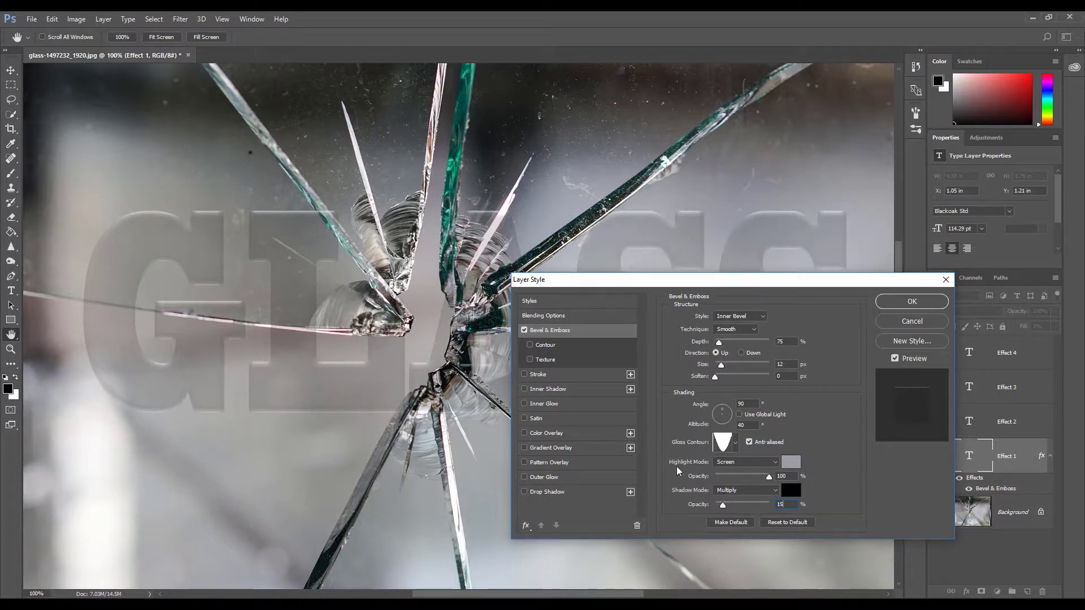
Enable the bevel's Contour with anti-aliasing and a 75% range.
{"action": "left_click", "coordinate": [537, 345]}
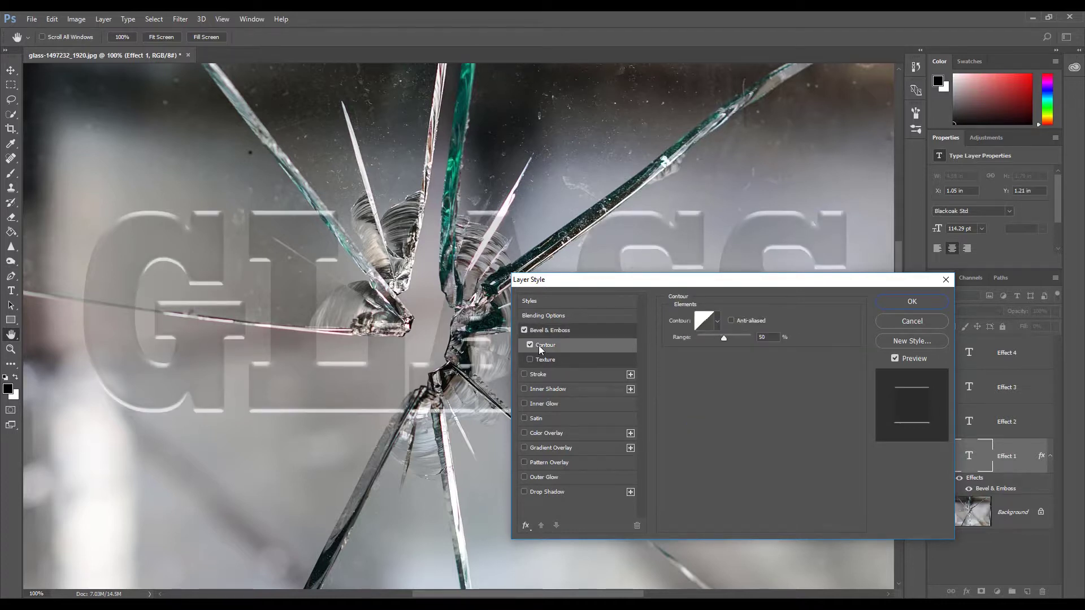
{"action": "left_click", "coordinate": [732, 320]}
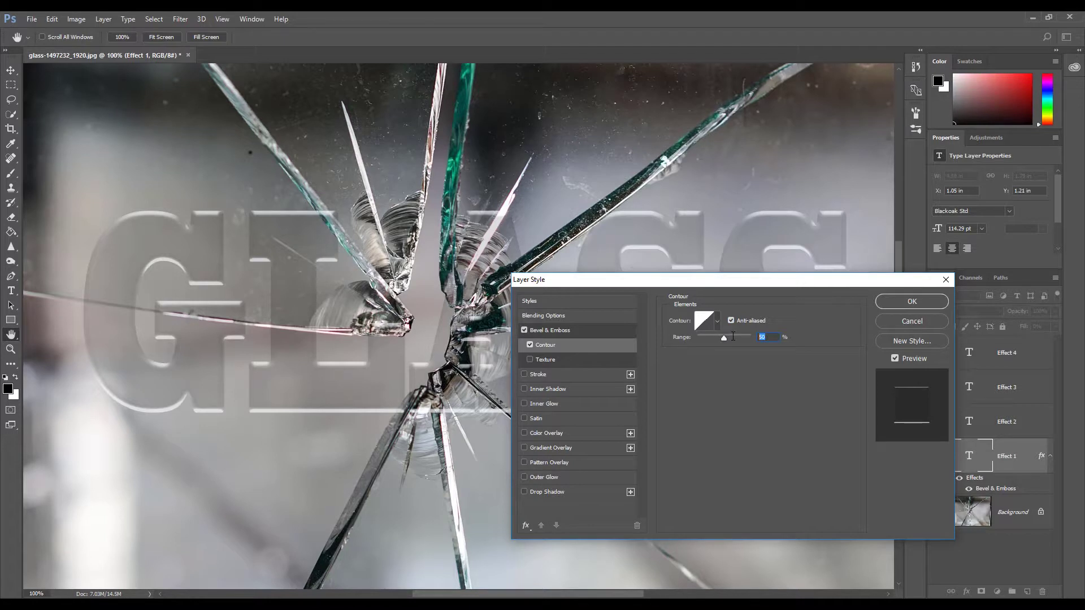
{"action": "left_click_drag", "start_coordinate": [724, 338], "coordinate": [733, 336]}
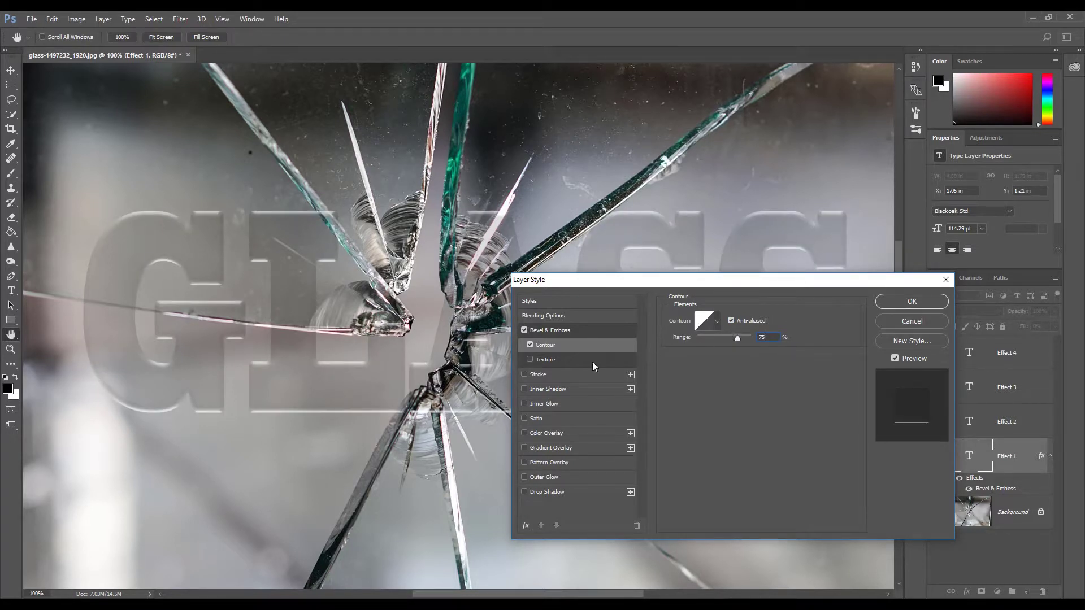
Add a Stroke to Effect 1 with 3 px size, Outside position, Normal blend mode and 70% opacity.
{"action": "left_click", "coordinate": [532, 374]}
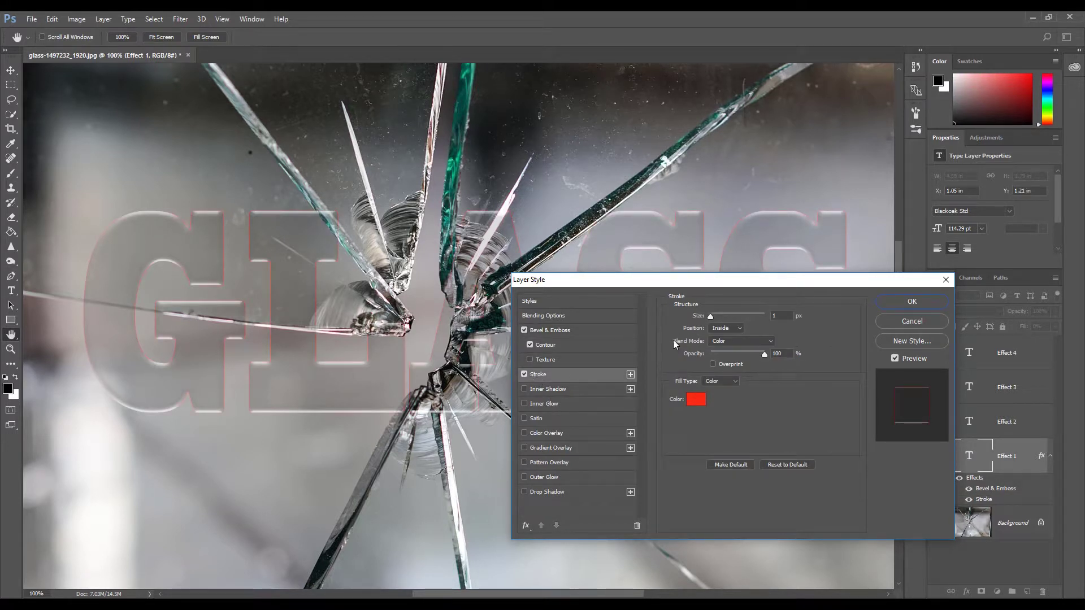
{"action": "double_click", "coordinate": [780, 315]}
{"action": "type", "text": "3"}
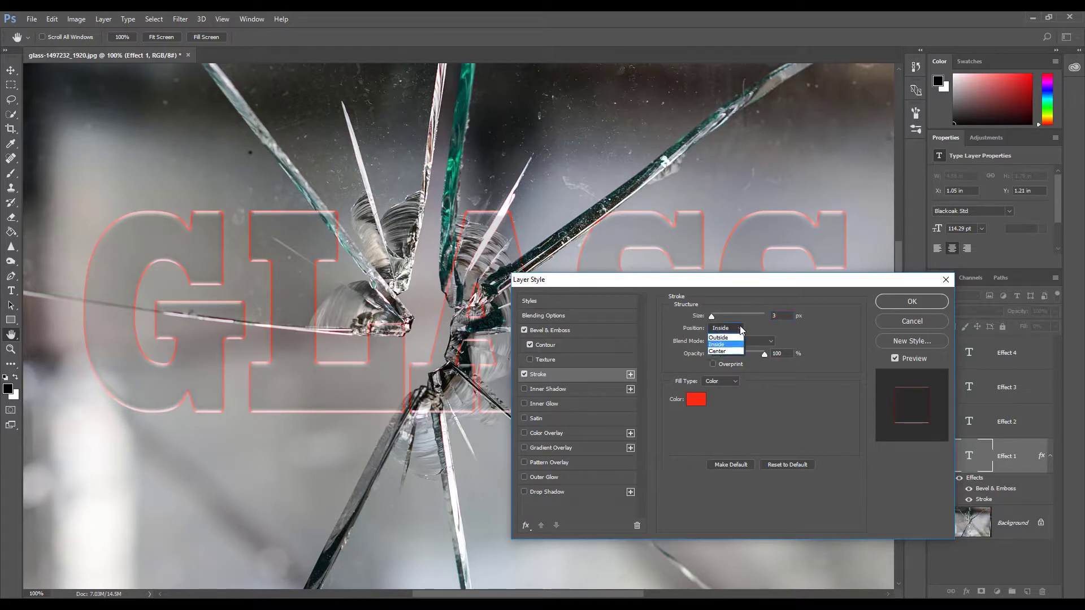
{"action": "left_click", "coordinate": [724, 343]}
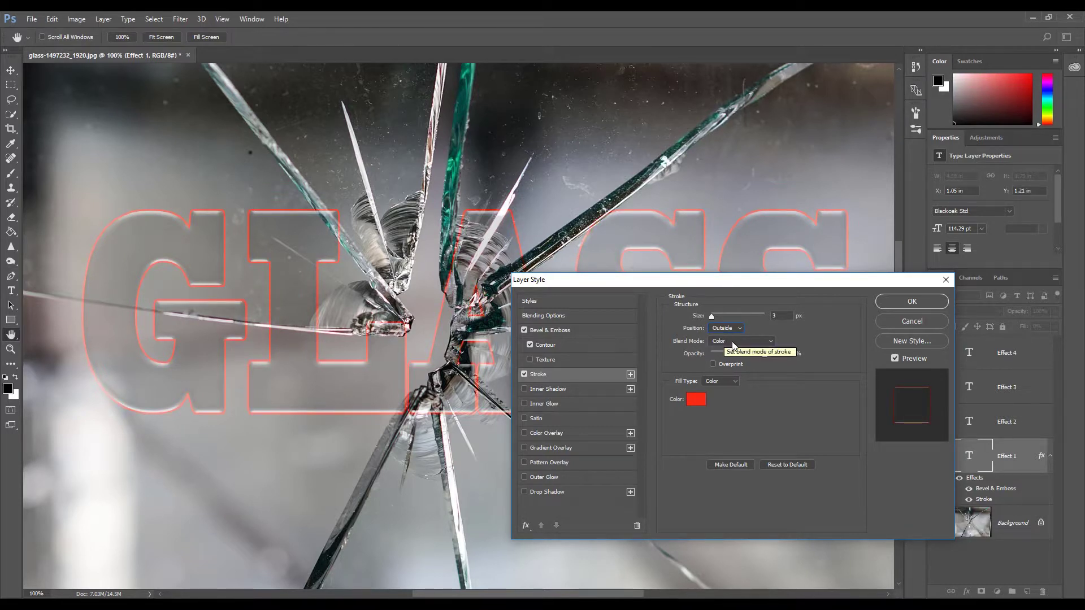
{"action": "left_click", "coordinate": [733, 342]}
{"action": "left_click", "coordinate": [724, 347]}
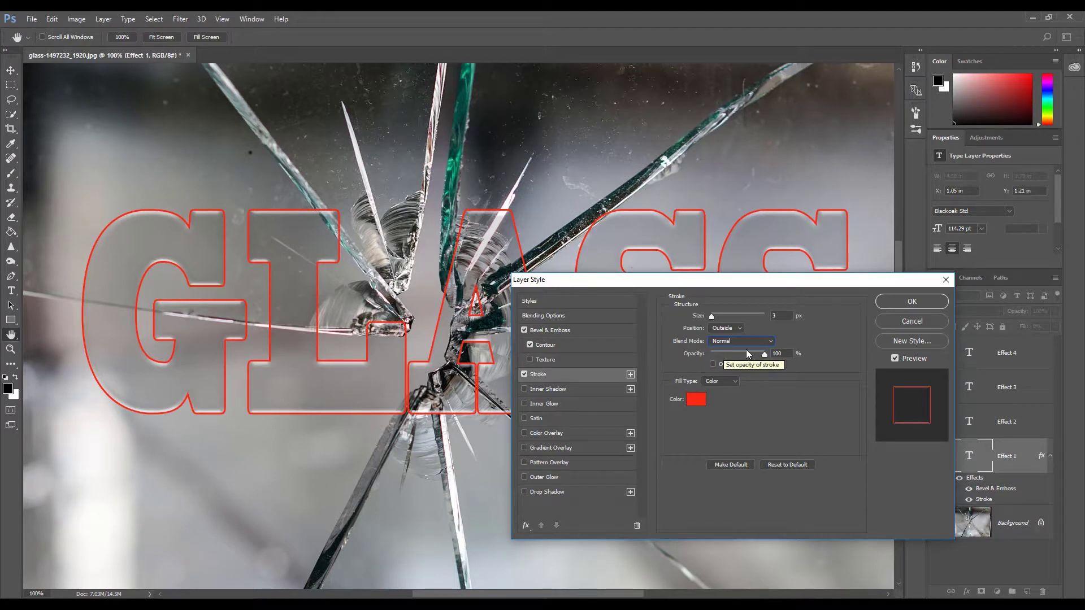
{"action": "double_click", "coordinate": [778, 353]}
{"action": "type", "text": "70"}
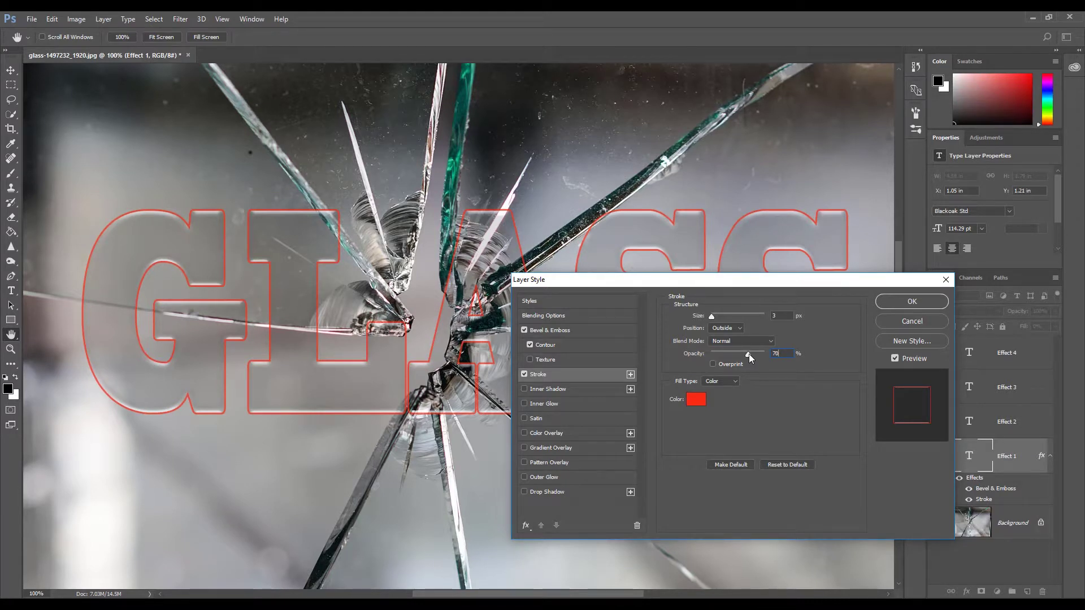
Switch the stroke's fill type to Gradient and add three color stops at 45%, 79% and 19%.
{"action": "left_click", "coordinate": [737, 379]}
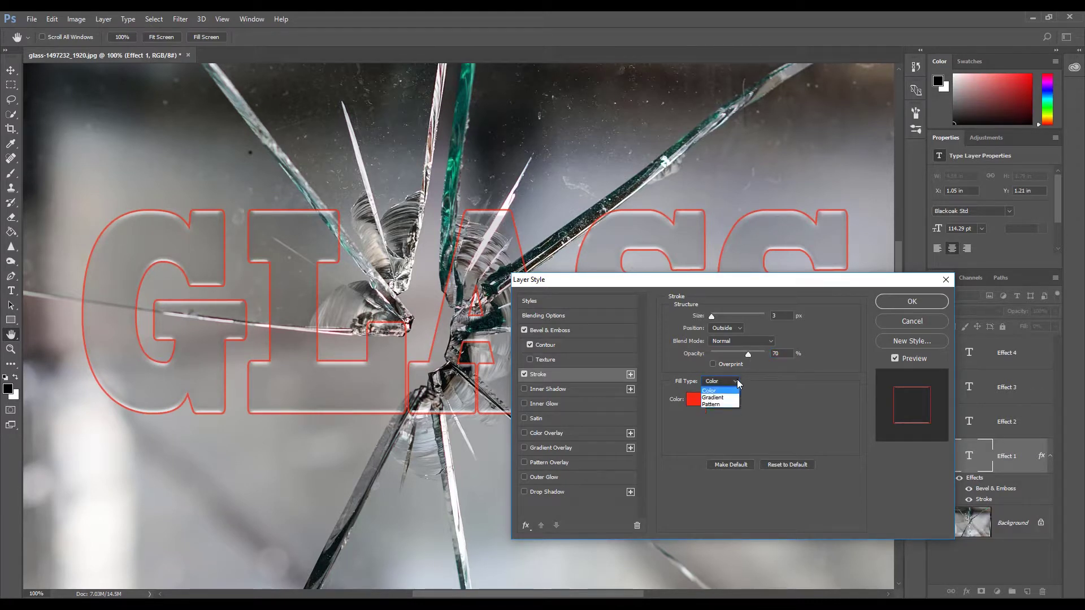
{"action": "left_click", "coordinate": [724, 396]}
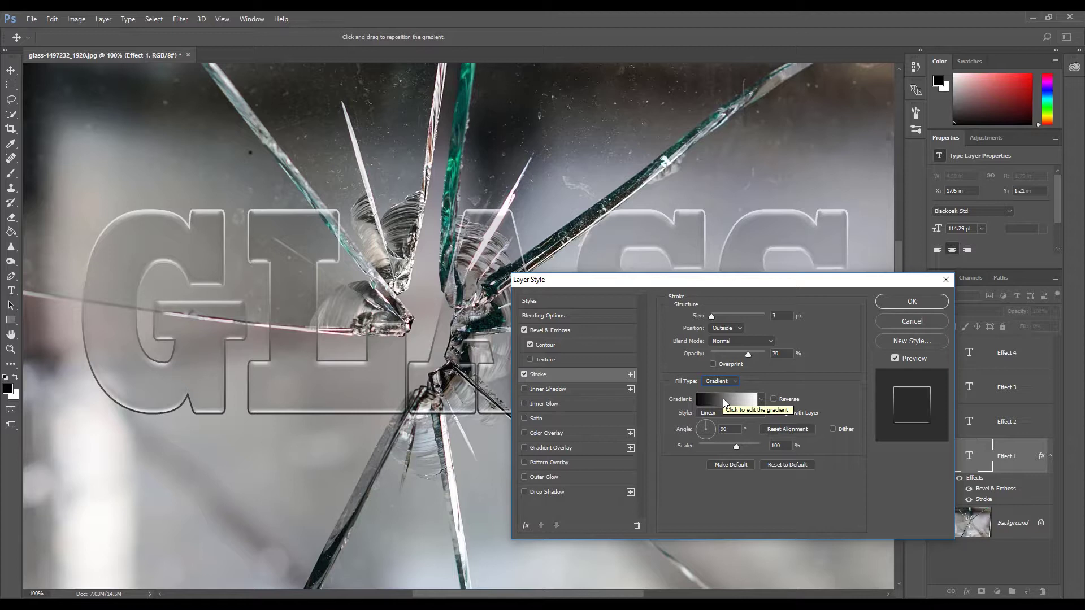
{"action": "left_click", "coordinate": [725, 400]}
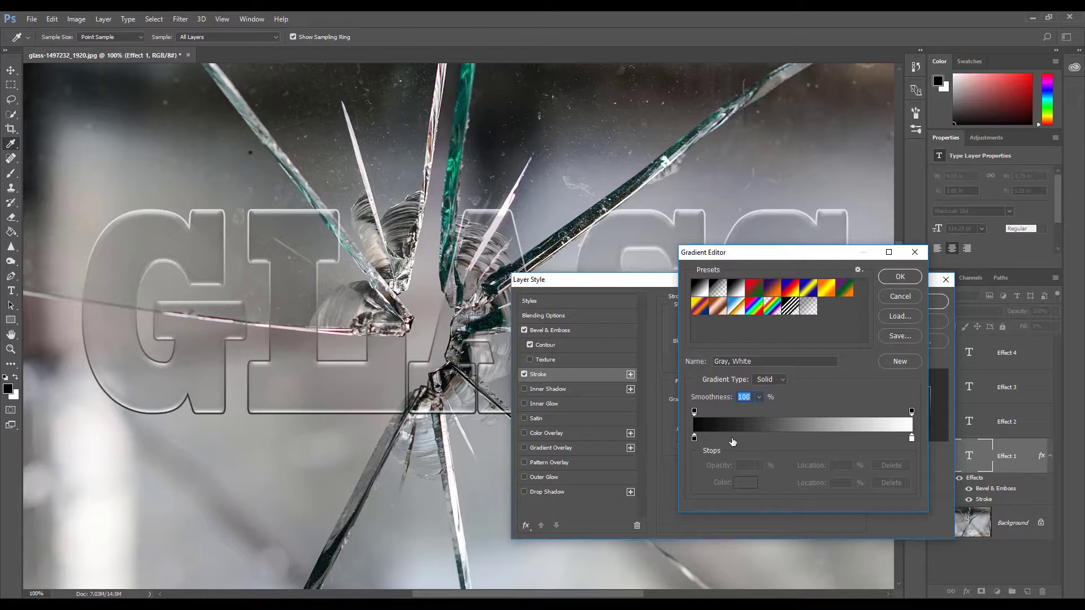
{"action": "left_click", "coordinate": [791, 438]}
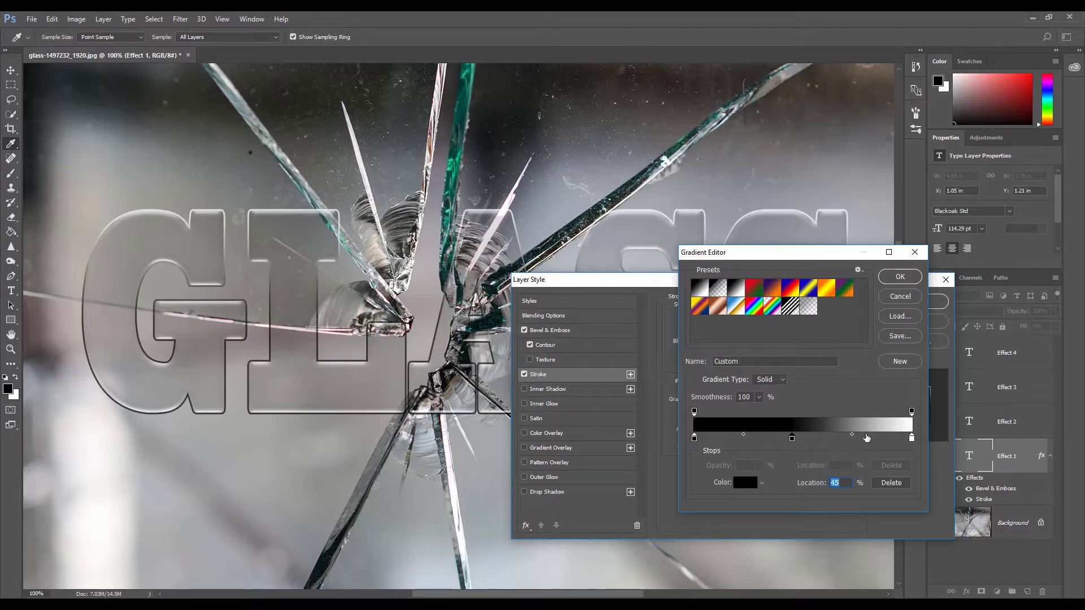
{"action": "left_click", "coordinate": [866, 438]}
{"action": "left_click", "coordinate": [737, 438]}
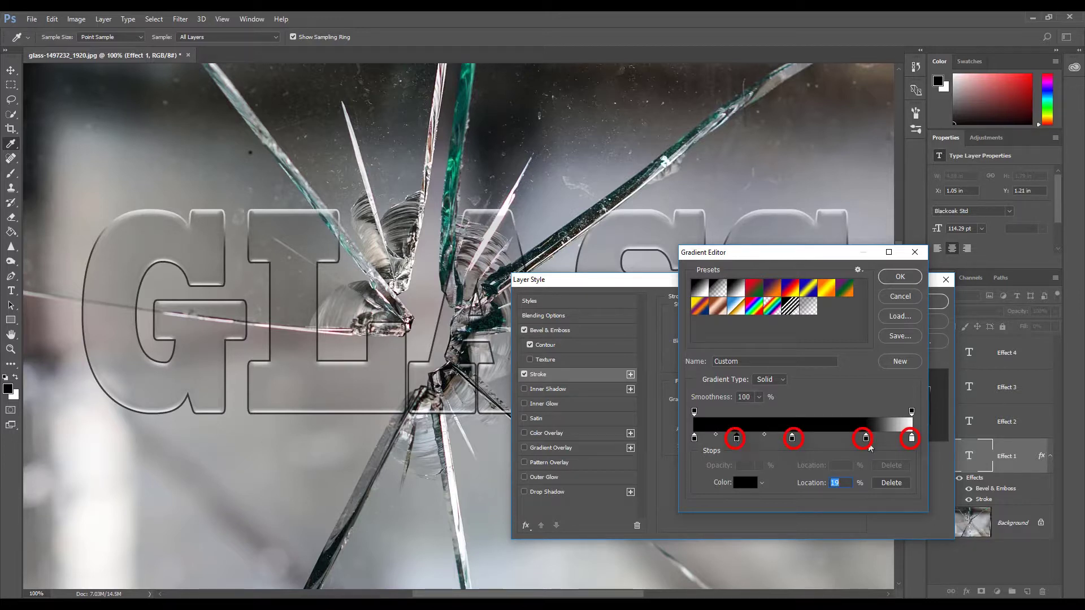
Recolor the stroke gradient's end stop at 100% to black (000000).
{"action": "left_click", "coordinate": [912, 438]}
{"action": "left_click", "coordinate": [745, 482]}
{"action": "left_click", "coordinate": [588, 424]}
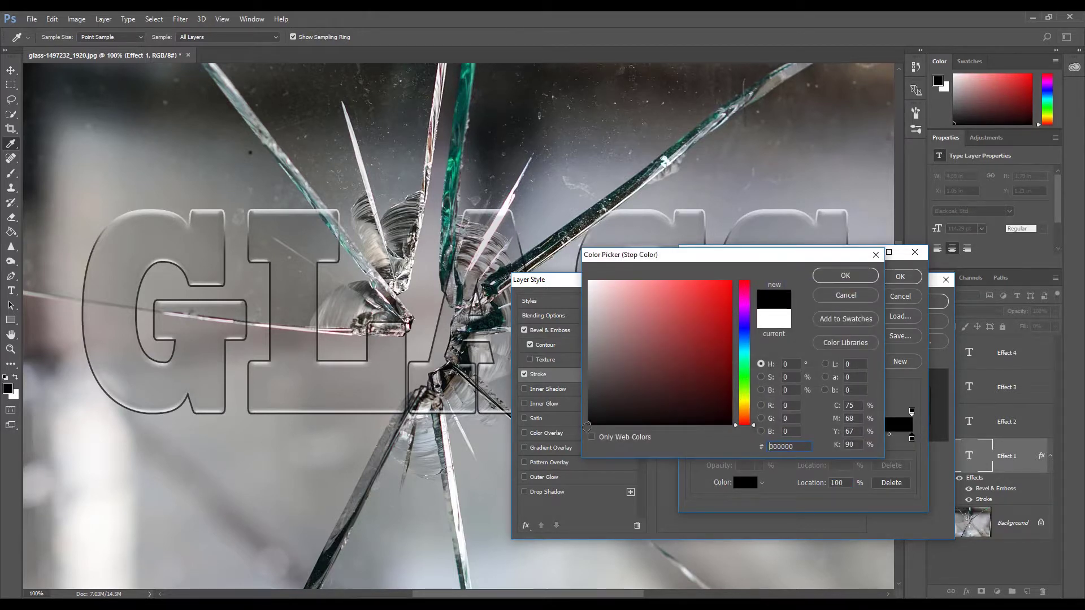
{"action": "left_click", "coordinate": [833, 278]}
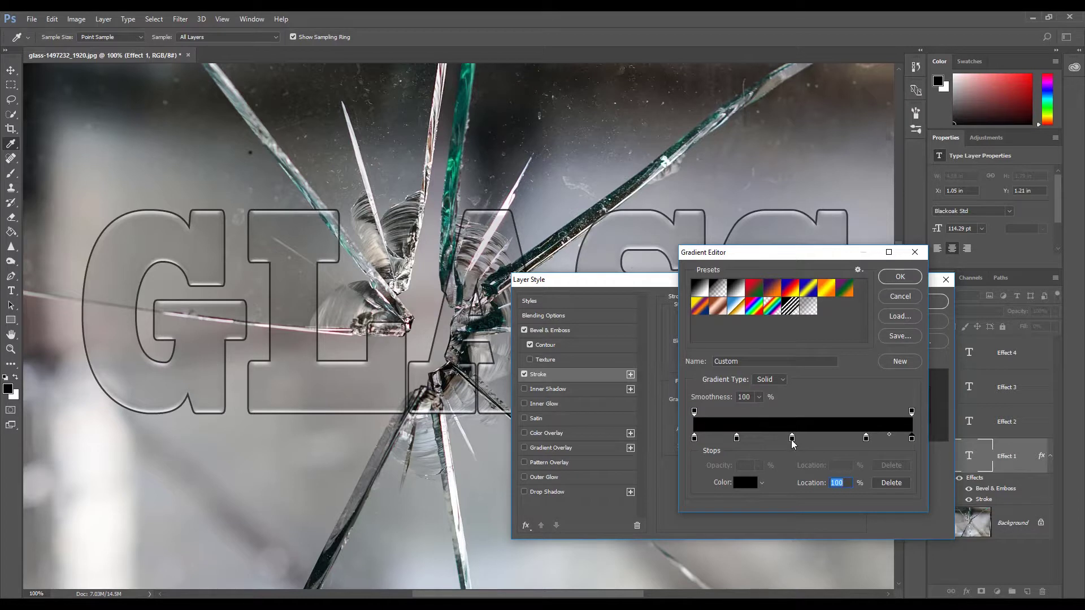
Recolor the gradient stop at 19% to white (ffffff) and the one at 79% to near-white (fcfcfc), and accept the gradient.
{"action": "left_click", "coordinate": [737, 439]}
{"action": "double_click", "coordinate": [737, 439]}
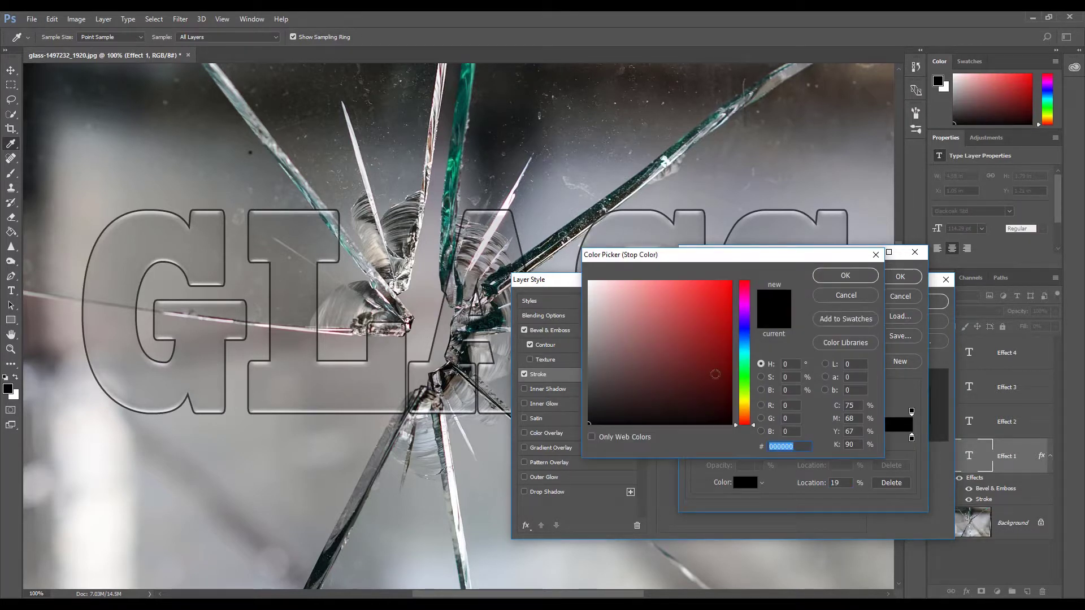
{"action": "left_click_drag", "start_coordinate": [609, 352], "coordinate": [585, 278]}
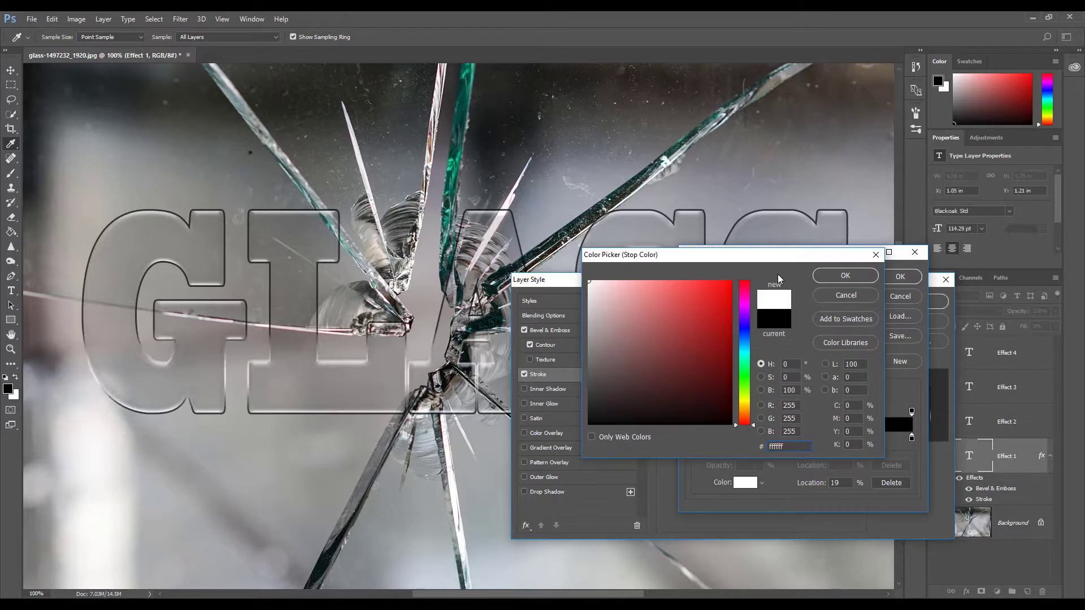
{"action": "left_click", "coordinate": [818, 277]}
{"action": "double_click", "coordinate": [866, 438]}
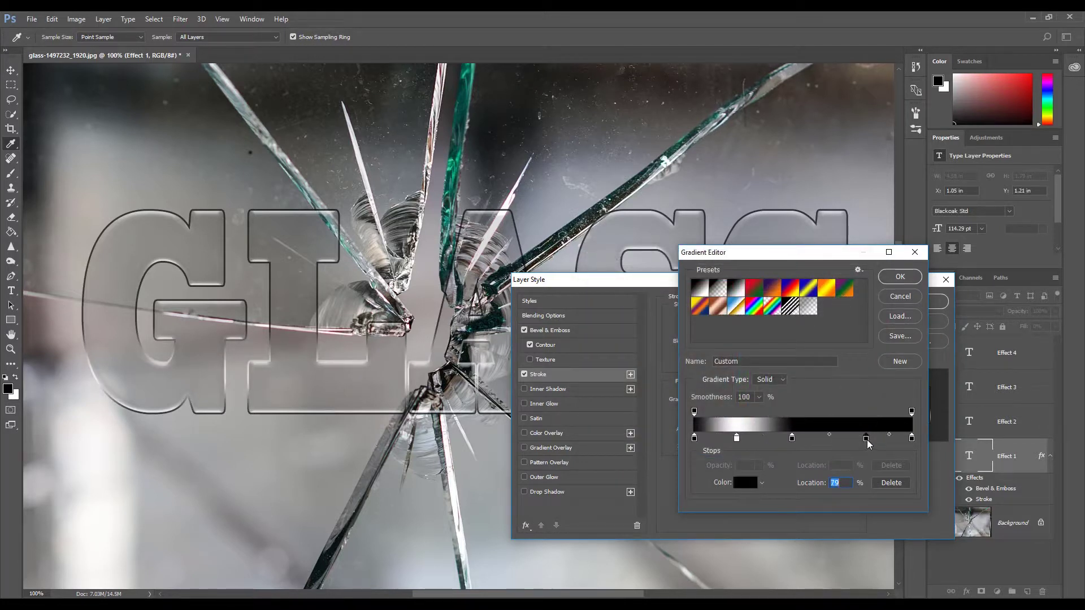
{"action": "left_click_drag", "start_coordinate": [599, 301], "coordinate": [587, 281]}
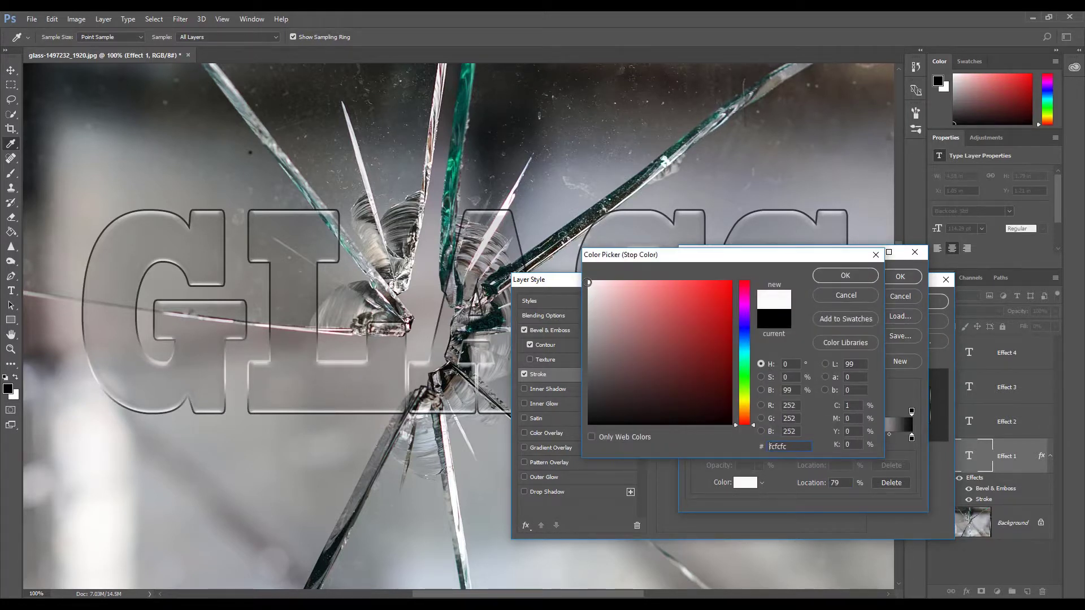
{"action": "left_click", "coordinate": [826, 276]}
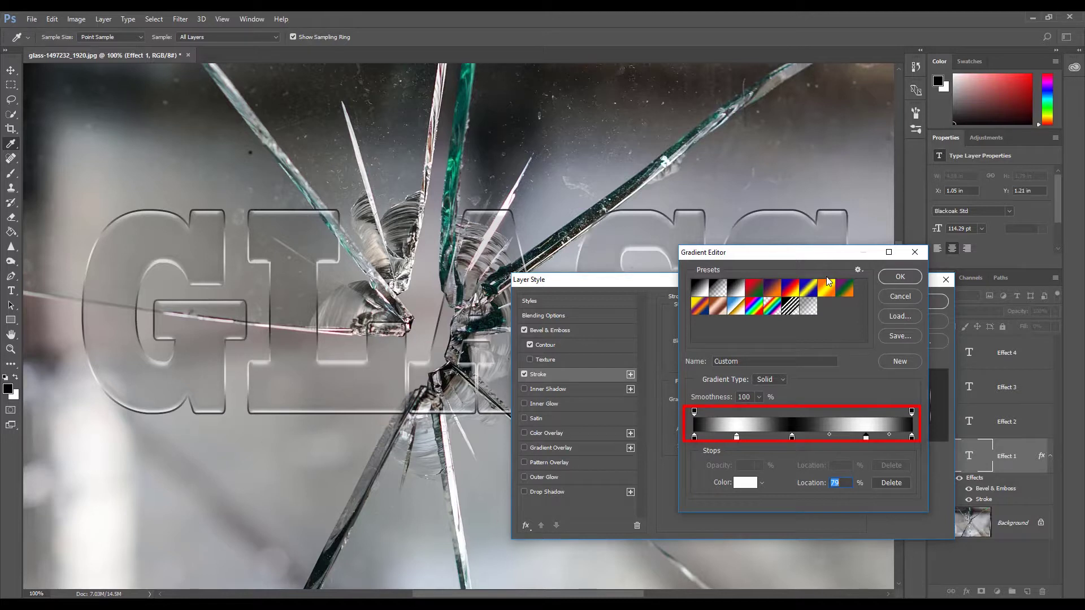
{"action": "left_click", "coordinate": [900, 277]}
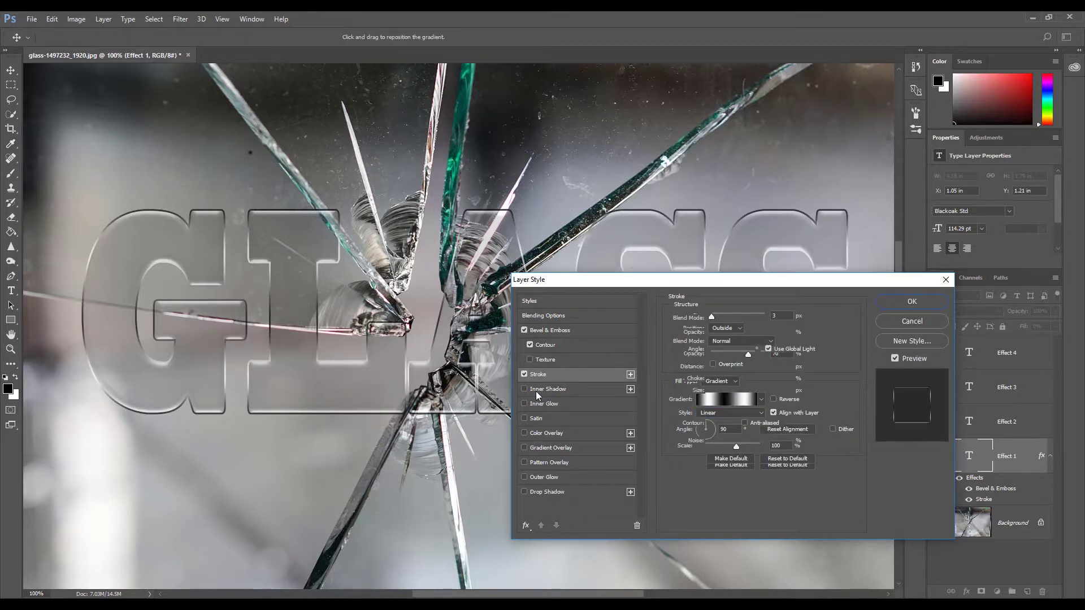
Add an Inner Shadow to Effect 1 with 50% opacity, -135° angle, 8 px distance, 0% choke and 8 px size.
{"action": "left_click", "coordinate": [536, 391]}
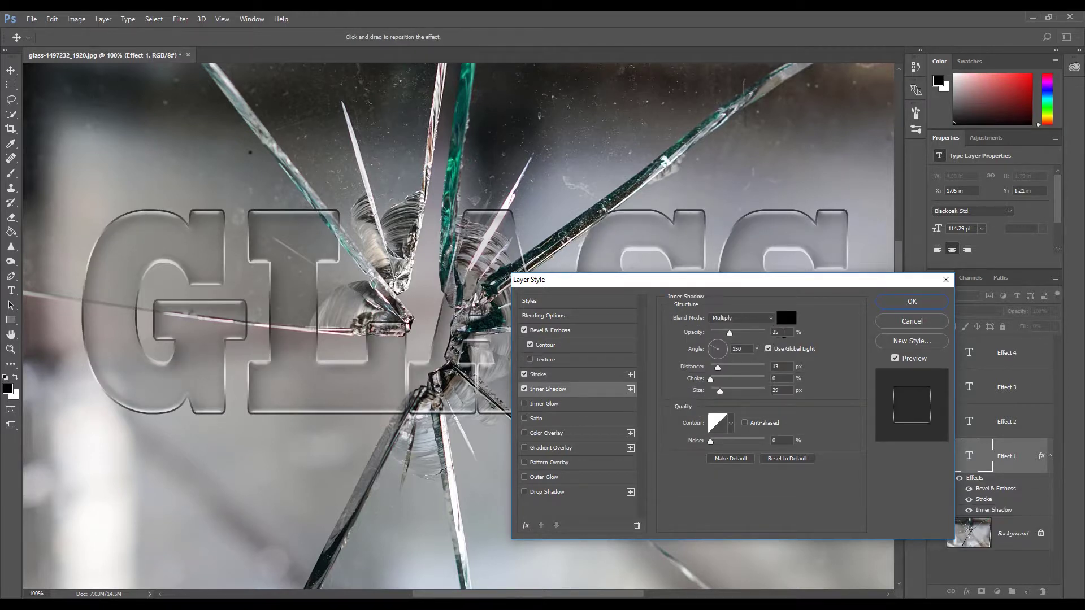
{"action": "left_click", "coordinate": [775, 332]}
{"action": "type", "text": "50"}
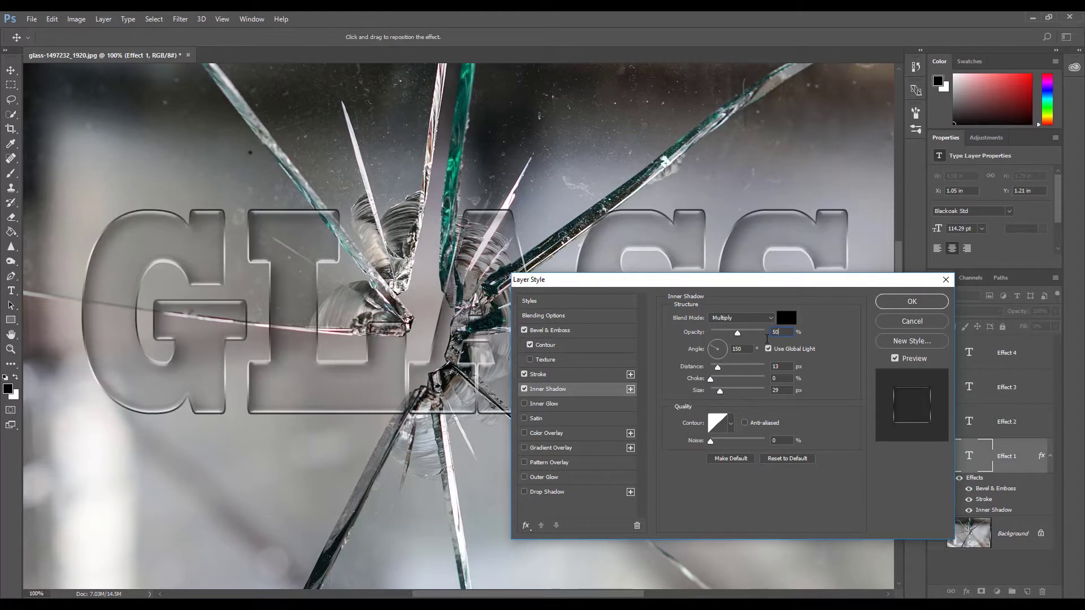
{"action": "double_click", "coordinate": [743, 350]}
{"action": "type", "text": "-135"}
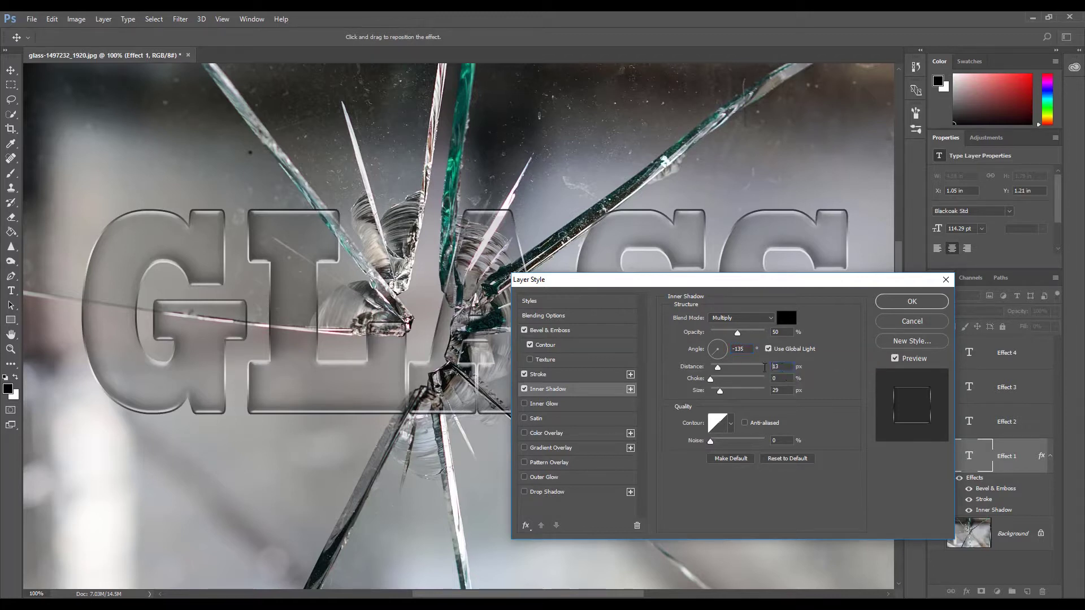
{"action": "double_click", "coordinate": [782, 366]}
{"action": "type", "text": "8"}
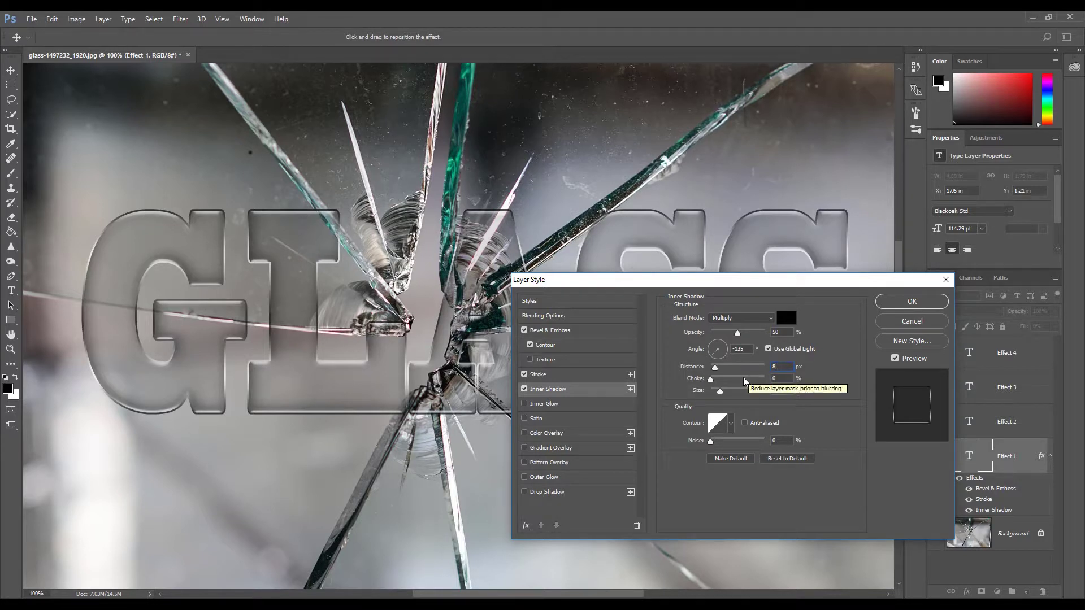
{"action": "double_click", "coordinate": [779, 378]}
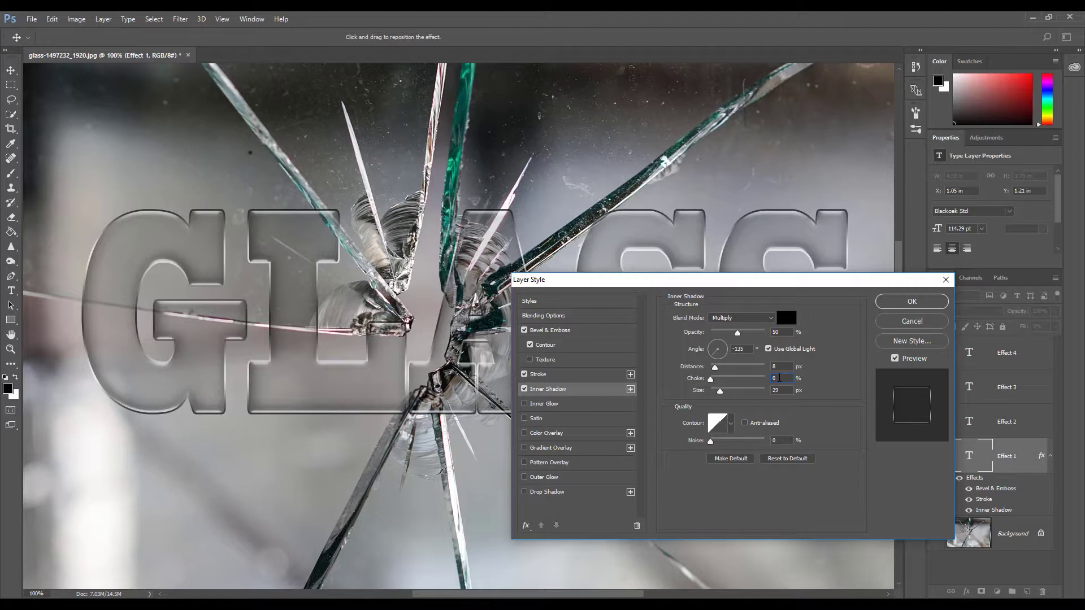
{"action": "double_click", "coordinate": [780, 390]}
{"action": "type", "text": "8"}
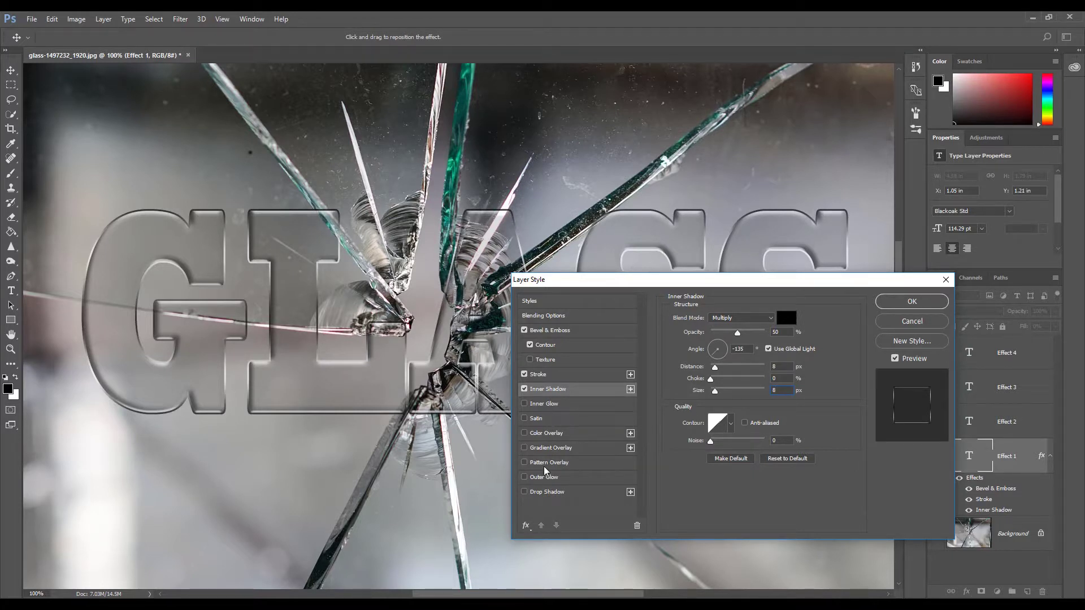
Add a Drop Shadow to Effect 1 in Multiply mode with 50% opacity and a 135° angle.
{"action": "left_click", "coordinate": [549, 491]}
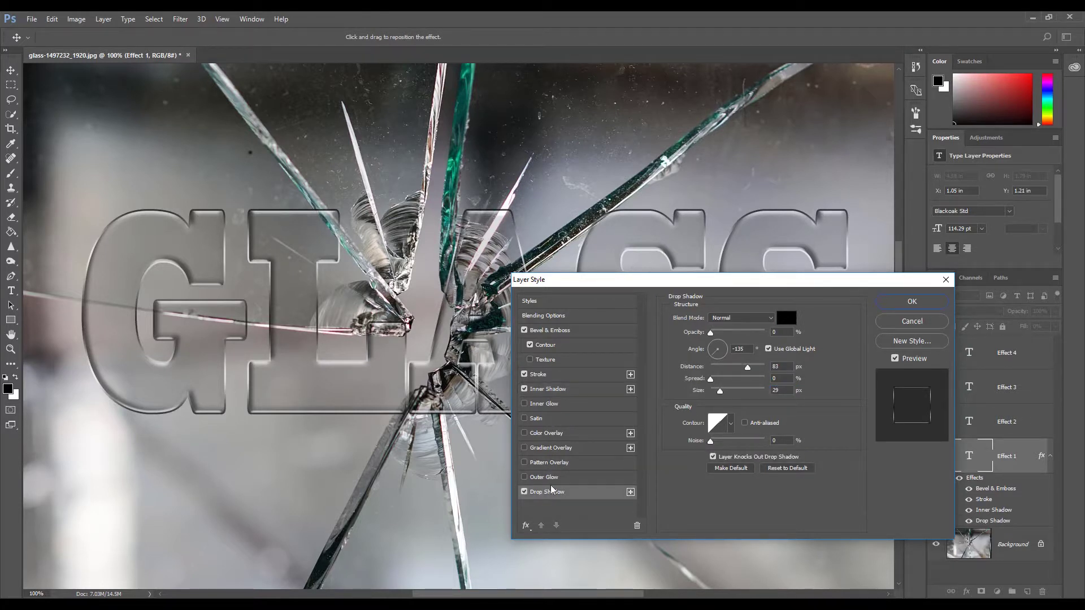
{"action": "left_click", "coordinate": [755, 318]}
{"action": "left_click", "coordinate": [729, 354]}
{"action": "type", "text": "50"}
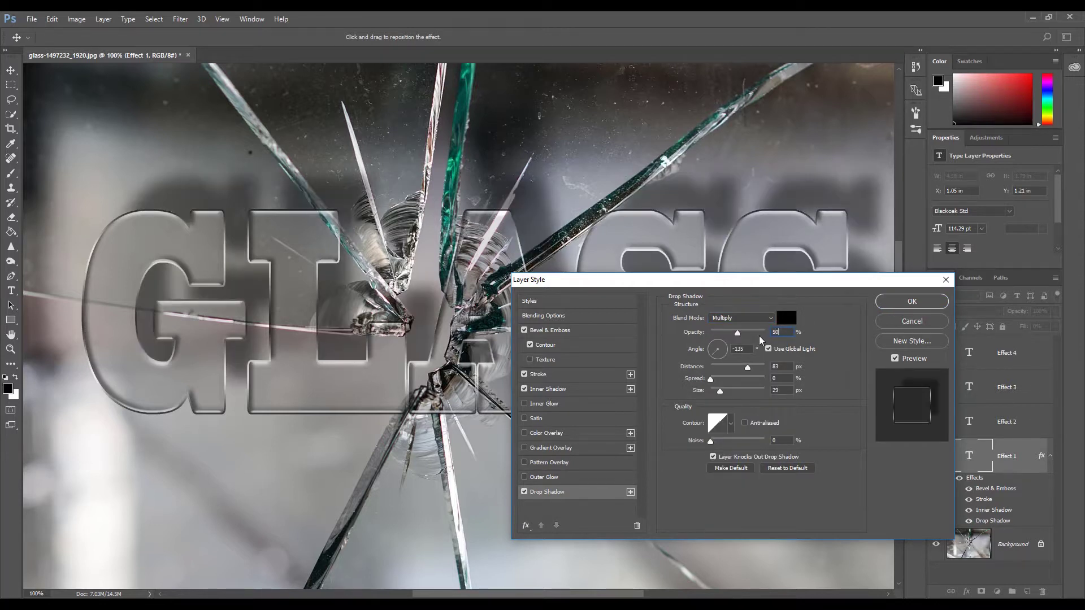
{"action": "key", "text": "Tab"}
{"action": "type", "text": "1"}
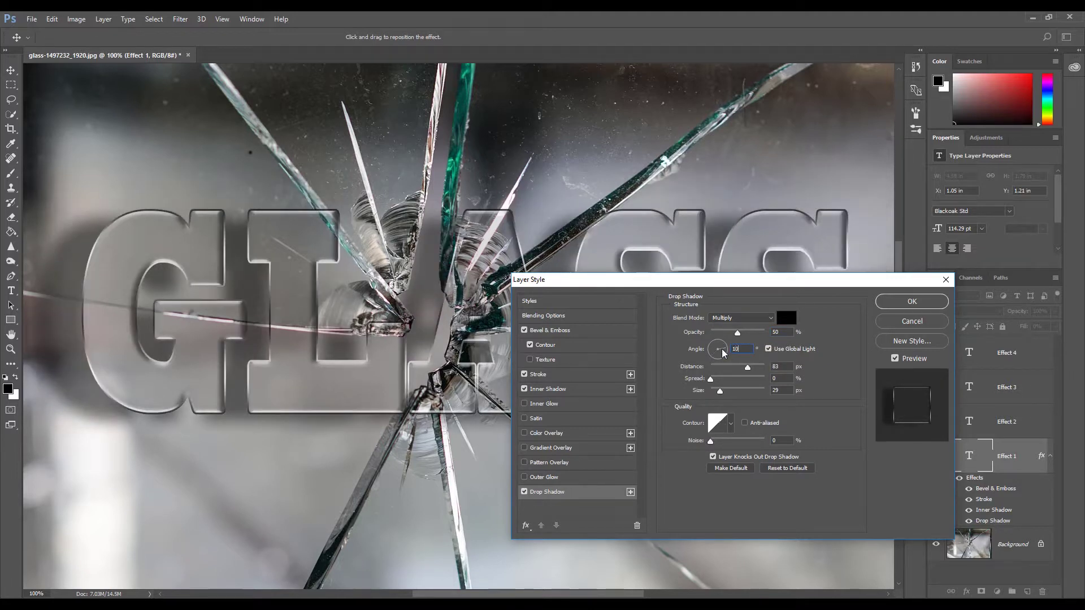
{"action": "type", "text": "35"}
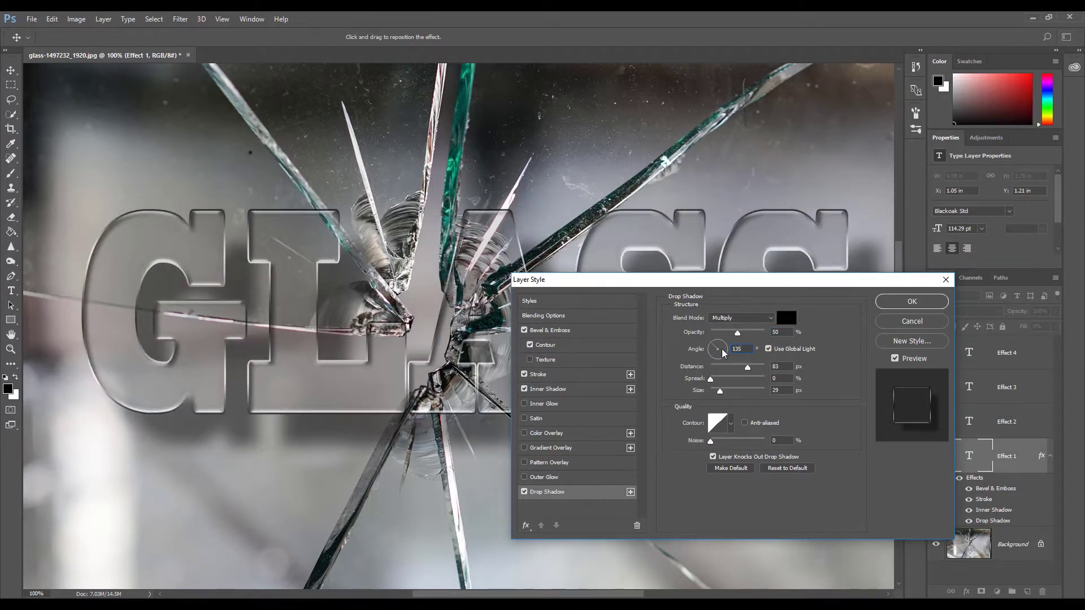
Disable global light for Effect 1's drop shadow at a 90° angle, set distance 23 px and size 19 px, and accept the styles.
{"action": "left_click", "coordinate": [768, 349]}
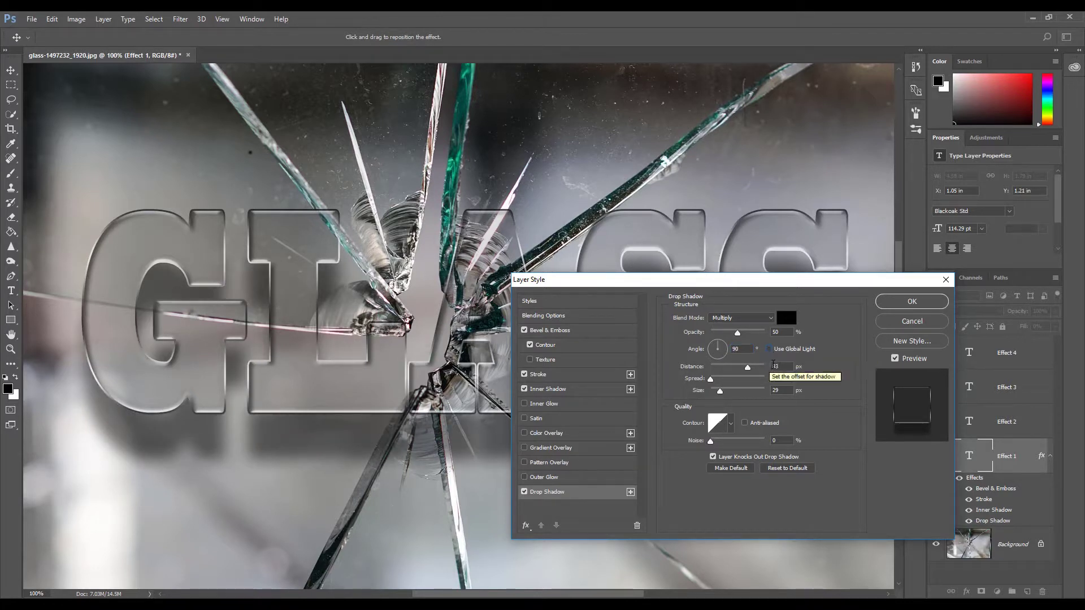
{"action": "left_click", "coordinate": [747, 366]}
{"action": "left_click_drag", "start_coordinate": [748, 366], "coordinate": [723, 366]}
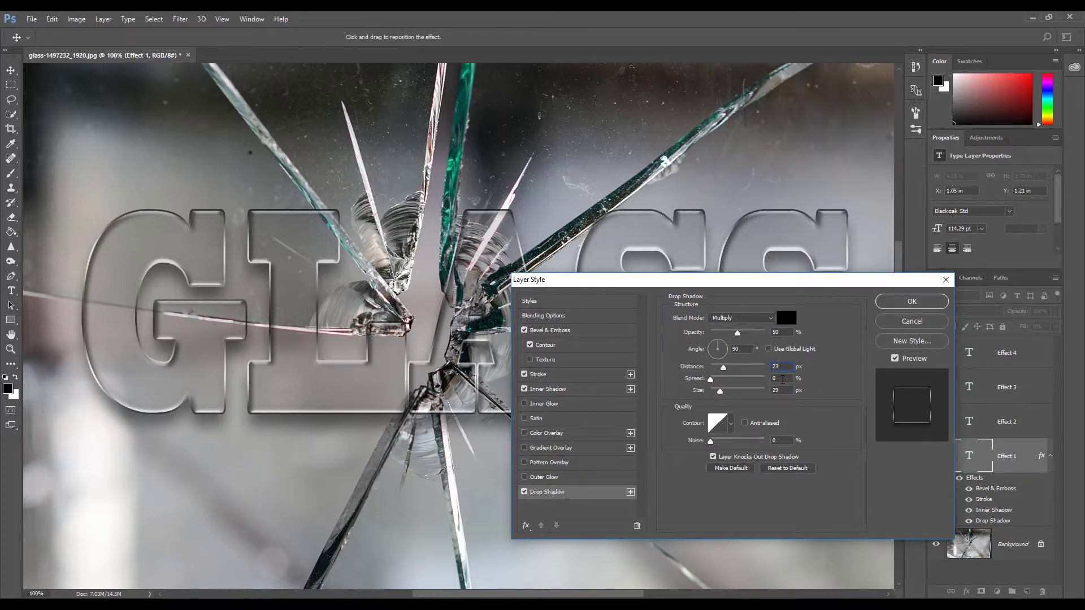
{"action": "left_click", "coordinate": [770, 390]}
{"action": "type", "text": "19"}
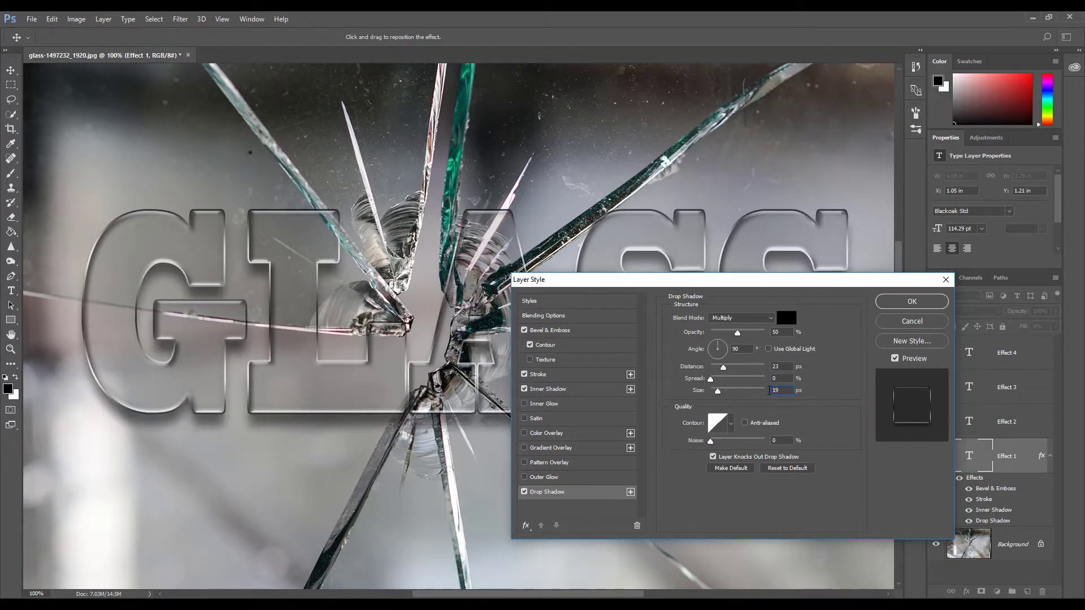
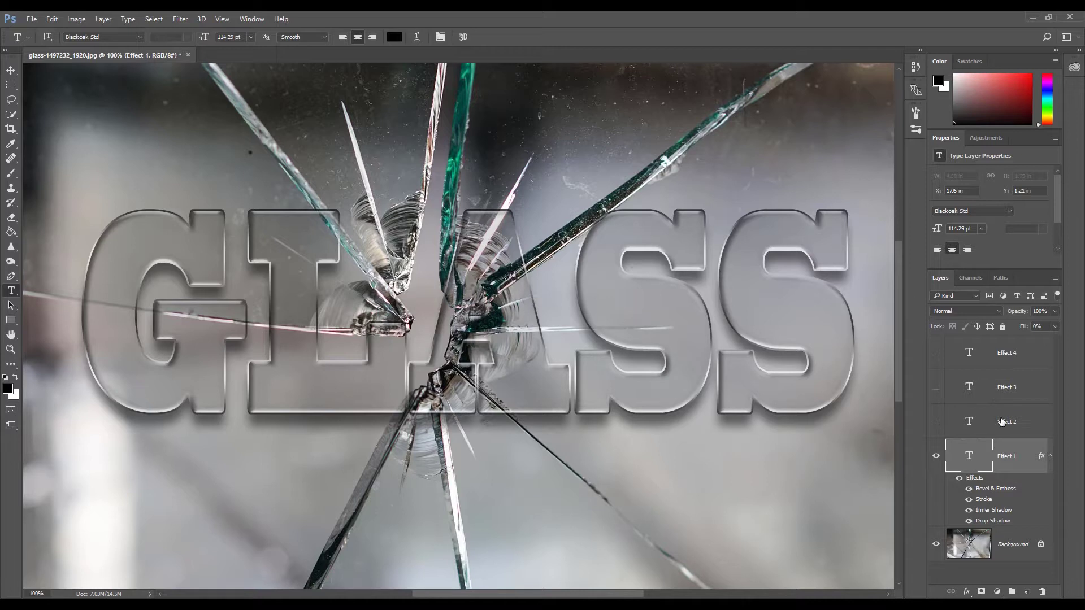
Show the Effect 2 layer and add a smooth Inner Bevel to it with 35% depth and 8 px size.
{"action": "left_click", "coordinate": [936, 423]}
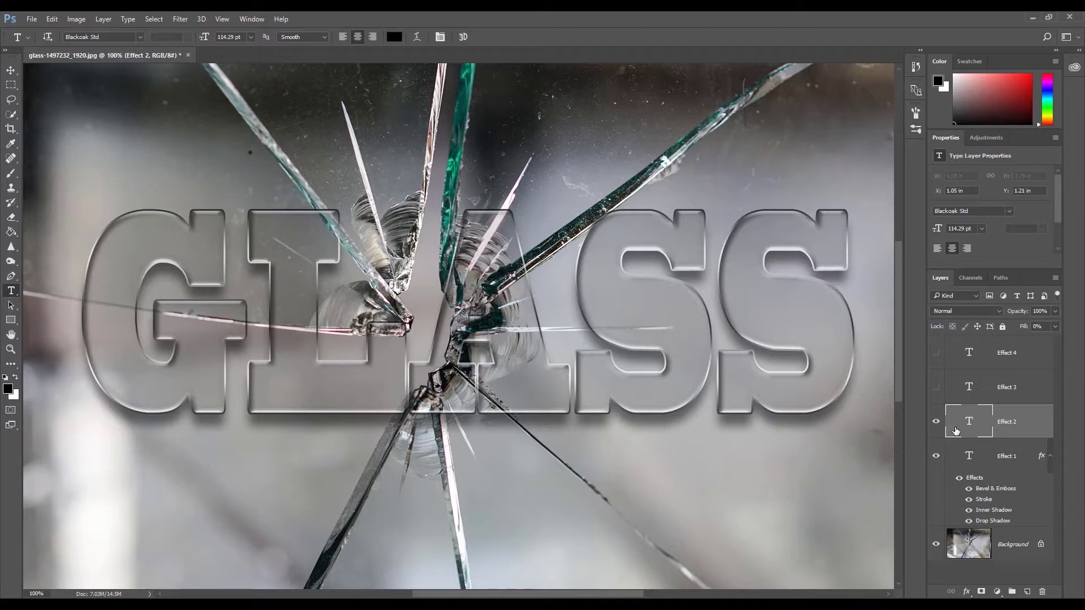
{"action": "left_click", "coordinate": [966, 591]}
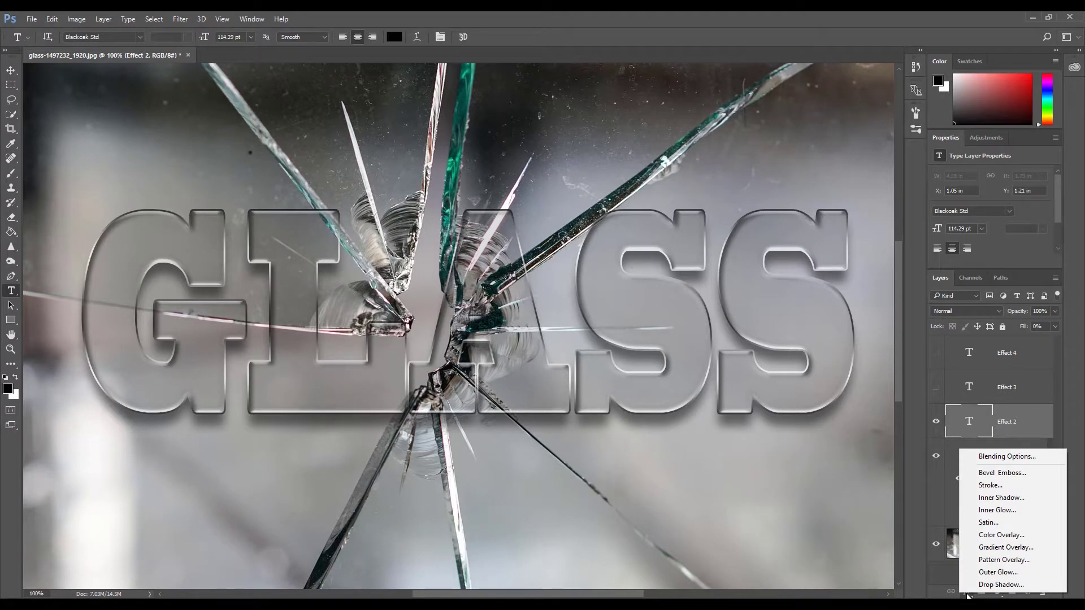
{"action": "left_click", "coordinate": [1020, 473]}
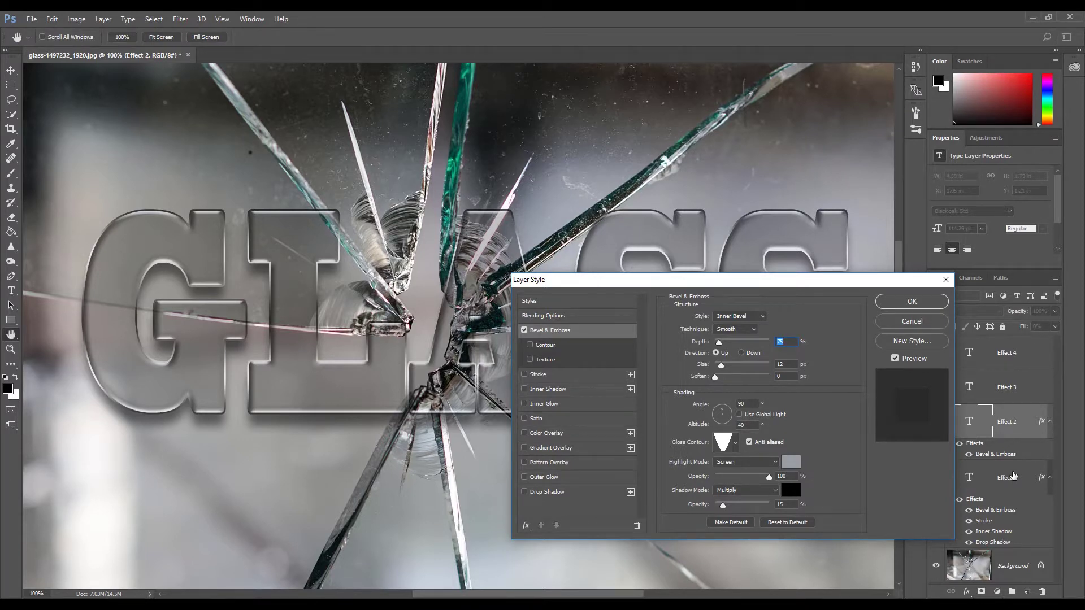
{"action": "left_click", "coordinate": [763, 318]}
{"action": "left_click", "coordinate": [765, 321]}
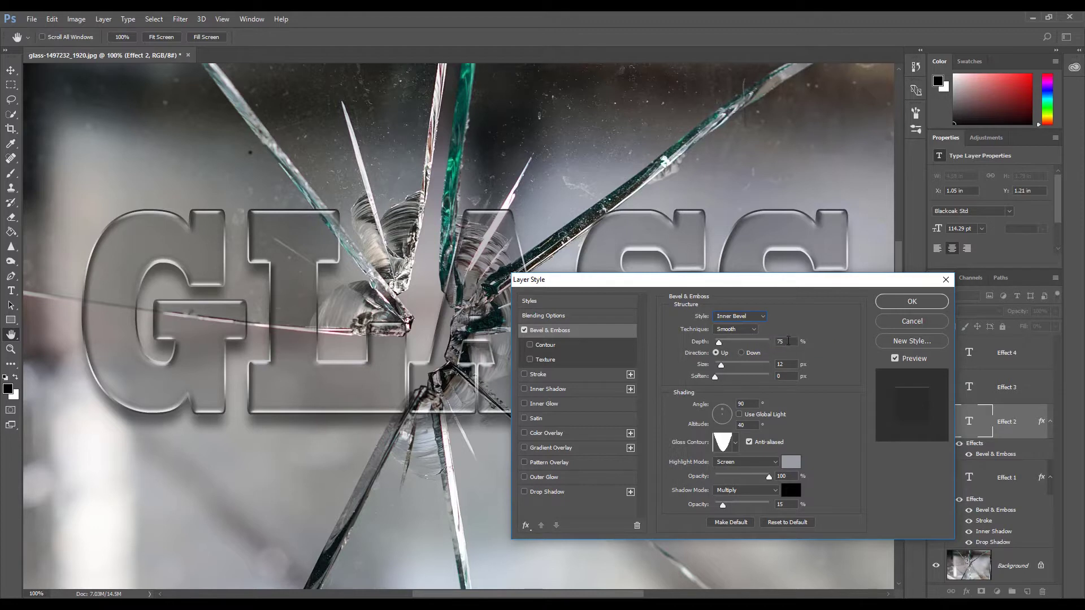
{"action": "double_click", "coordinate": [780, 341]}
{"action": "type", "text": "35"}
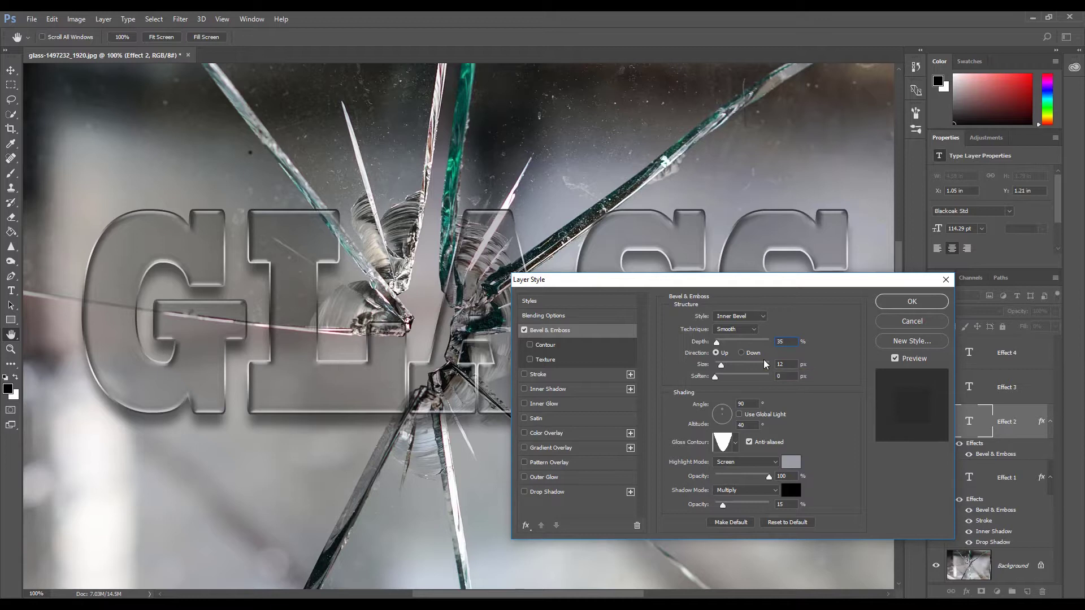
{"action": "double_click", "coordinate": [782, 365]}
{"action": "type", "text": "8"}
Set Effect 2's bevel shading to a 30° angle and 30° altitude with the Linear gloss contour.
{"action": "double_click", "coordinate": [742, 403]}
{"action": "type", "text": "30"}
{"action": "key", "text": "Tab"}
{"action": "type", "text": "30"}
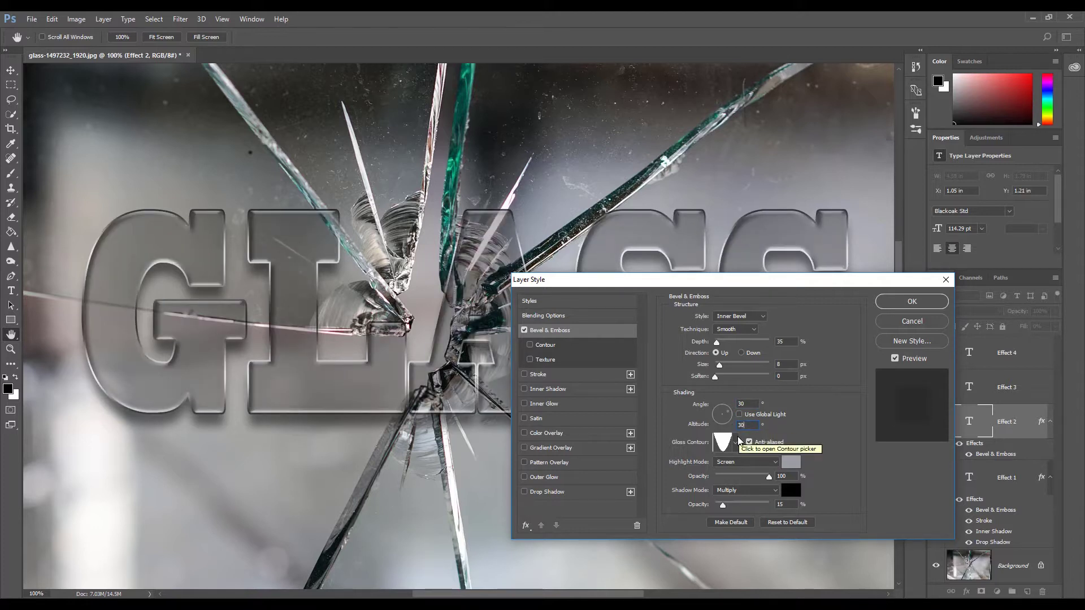
{"action": "left_click", "coordinate": [736, 444]}
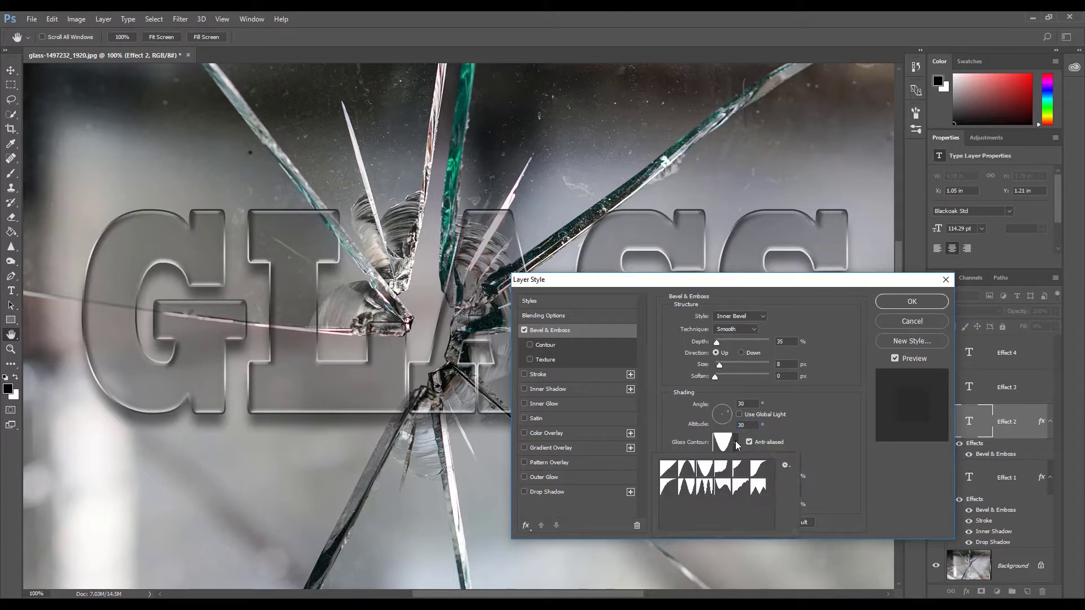
{"action": "left_click", "coordinate": [667, 470]}
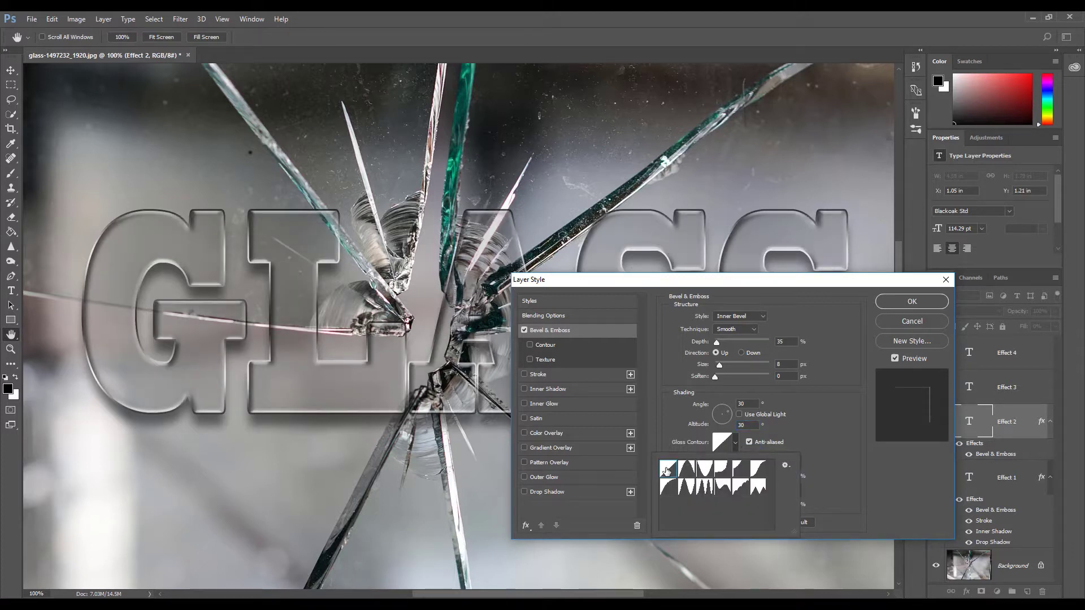
{"action": "left_click", "coordinate": [800, 441]}
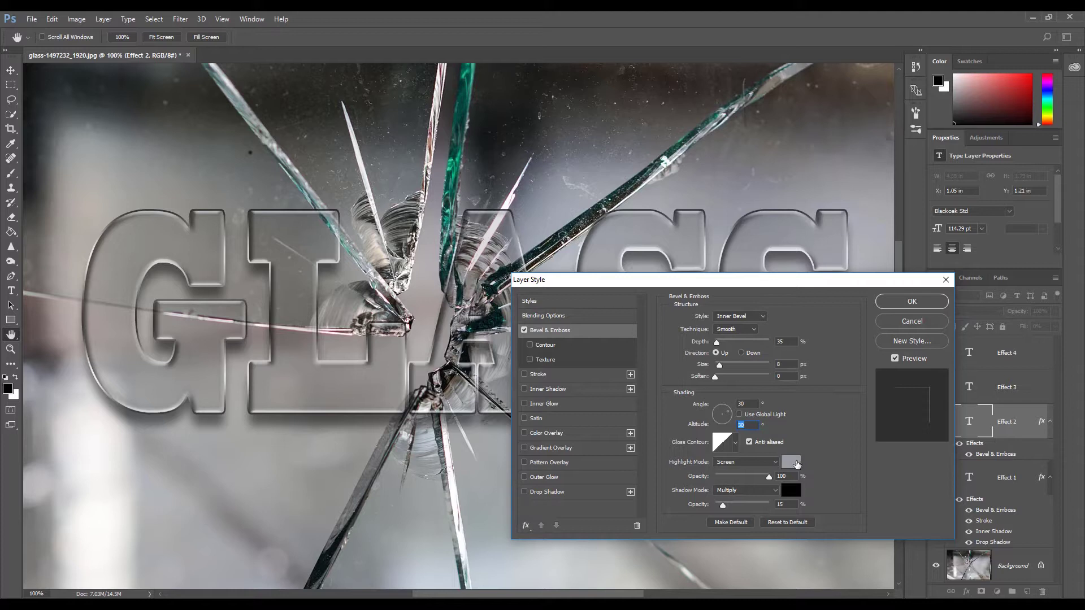
Set Effect 2's bevel highlight color to white (ffffff) and its shadow opacity to 0%, and accept the style.
{"action": "left_click", "coordinate": [790, 461]}
{"action": "left_click", "coordinate": [588, 281]}
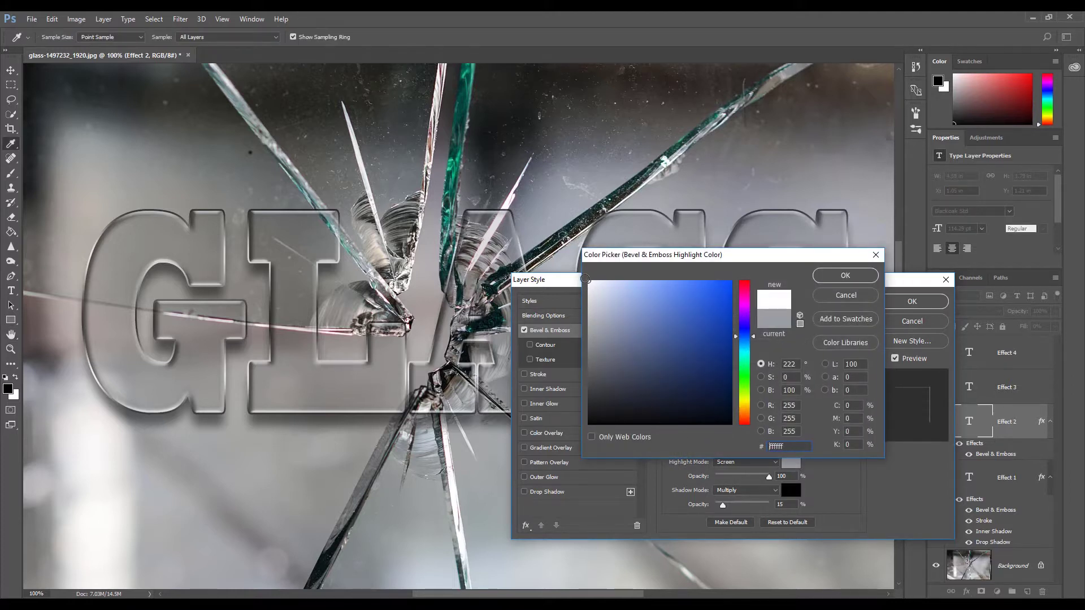
{"action": "left_click", "coordinate": [844, 277]}
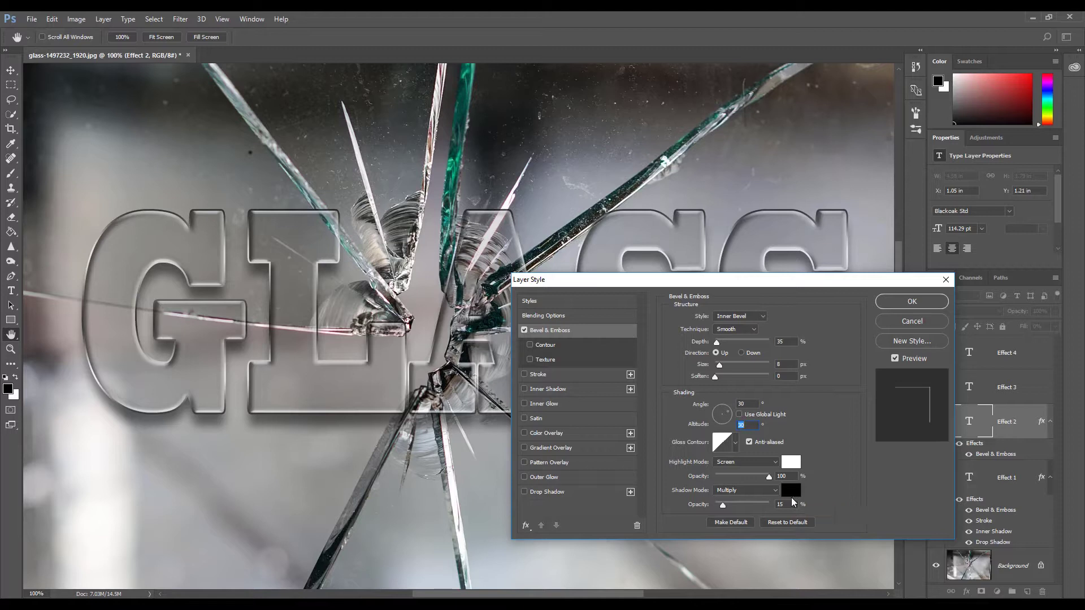
{"action": "left_click", "coordinate": [779, 504]}
{"action": "type", "text": "0"}
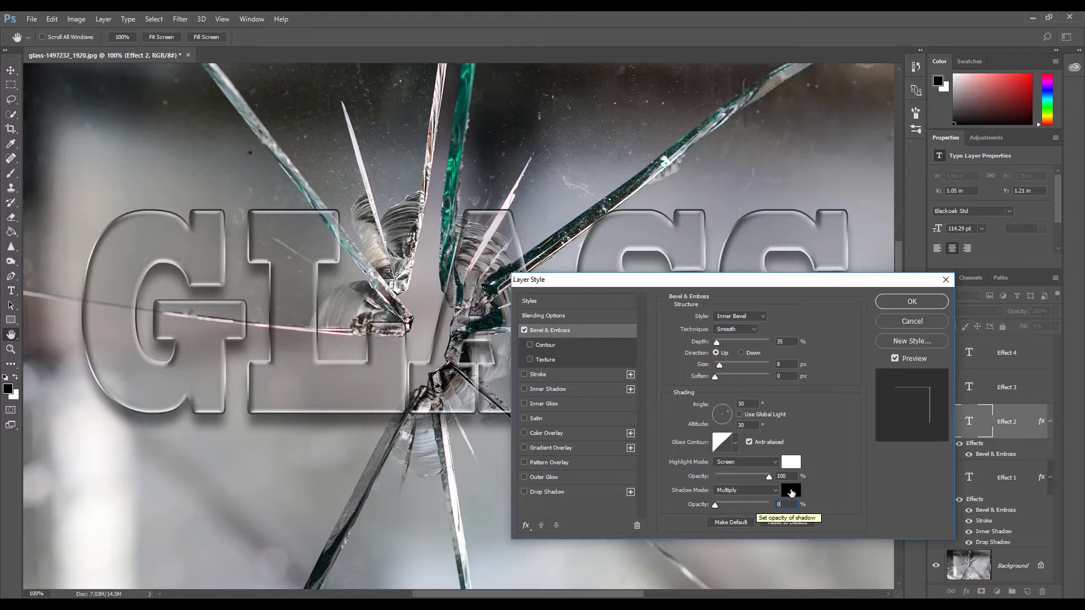
{"action": "left_click", "coordinate": [906, 304]}
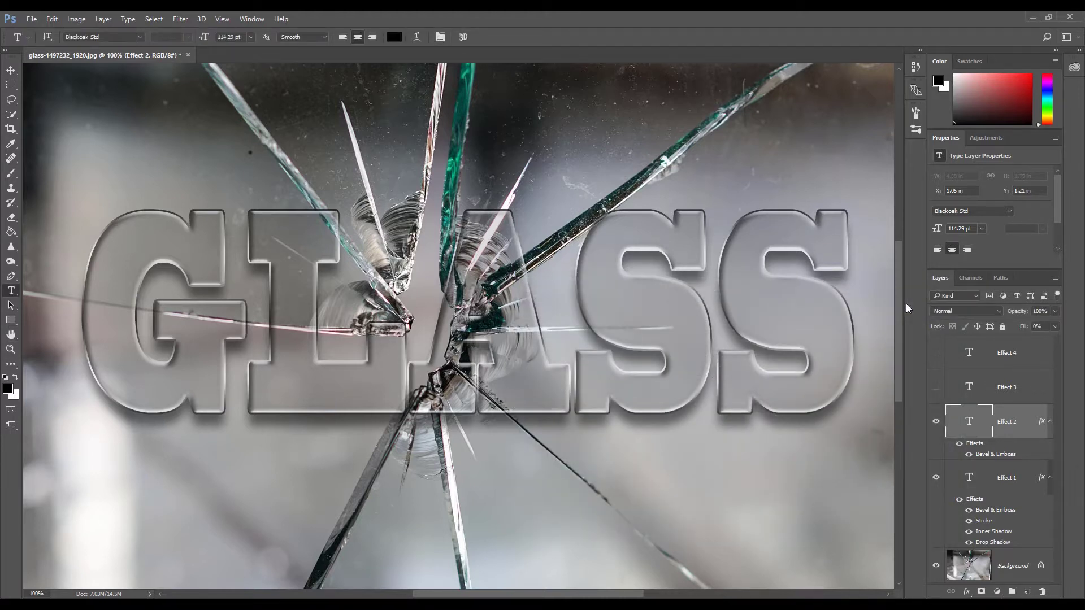
Show the Effect 3 layer and add a smooth Inner Bevel to it with 250% depth, 8 px size and 5 px soften.
{"action": "left_click", "coordinate": [1005, 394]}
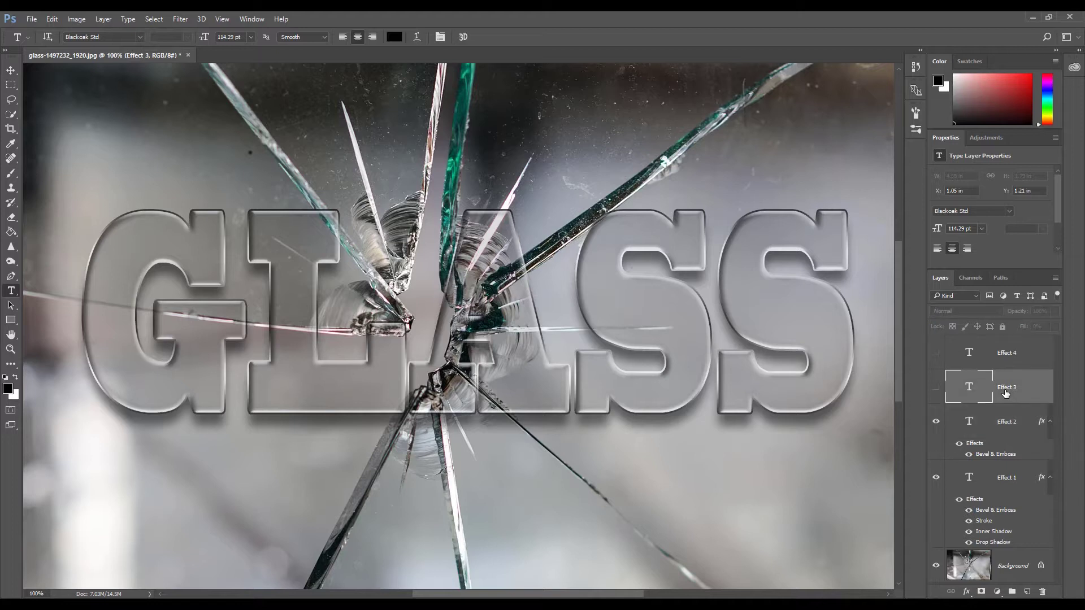
{"action": "left_click", "coordinate": [936, 388]}
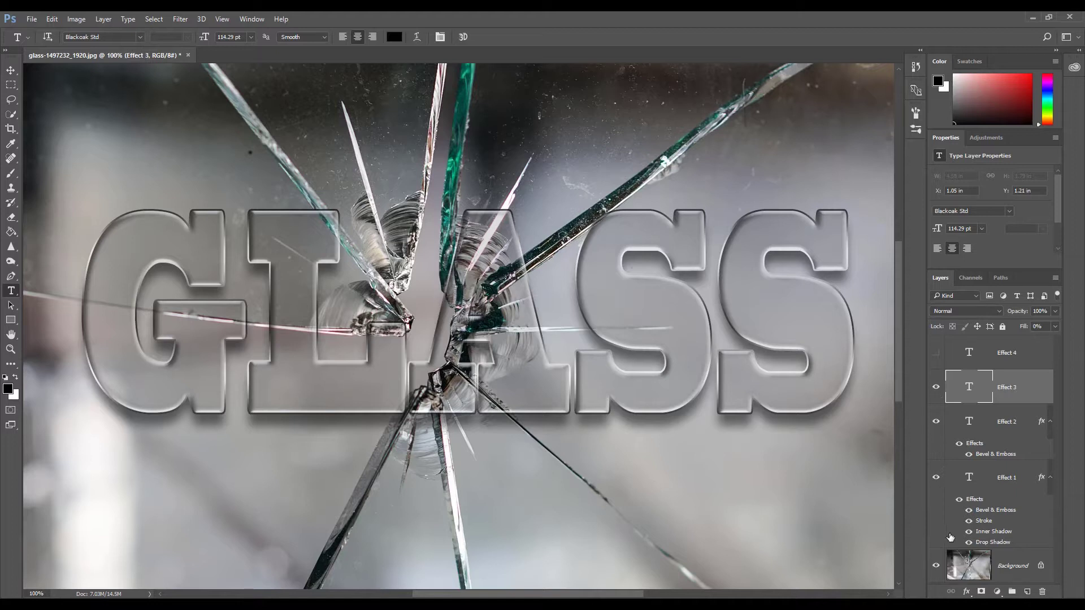
{"action": "left_click", "coordinate": [966, 591]}
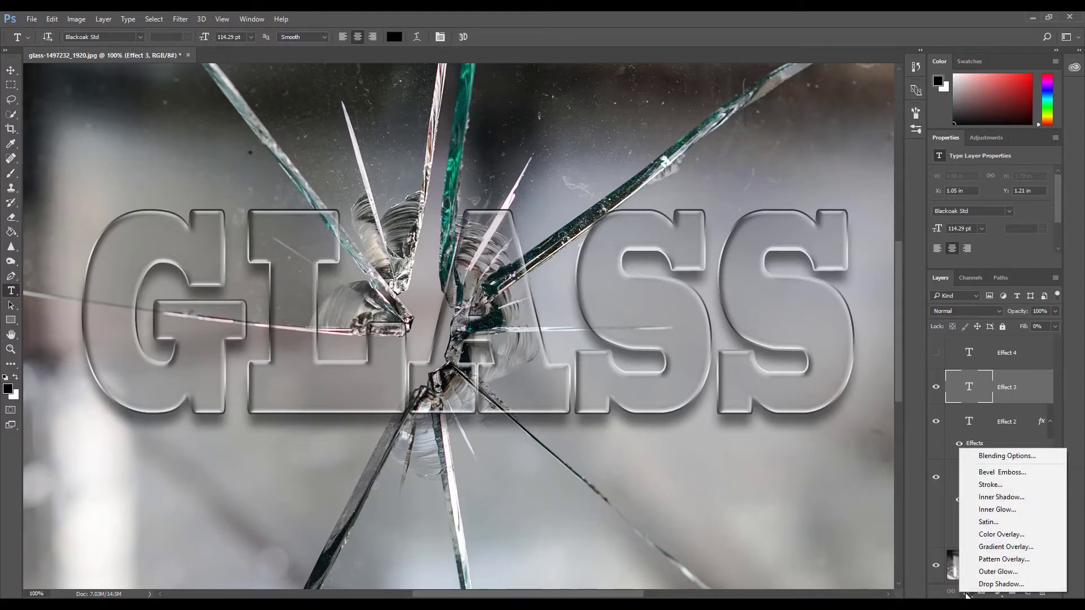
{"action": "left_click", "coordinate": [995, 472]}
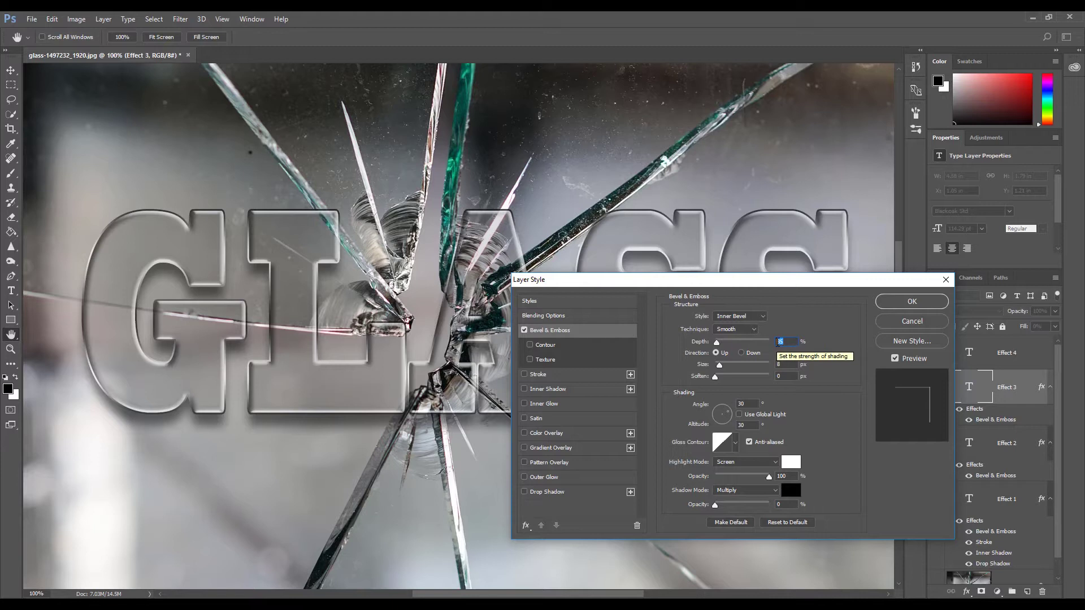
{"action": "type", "text": "350"}
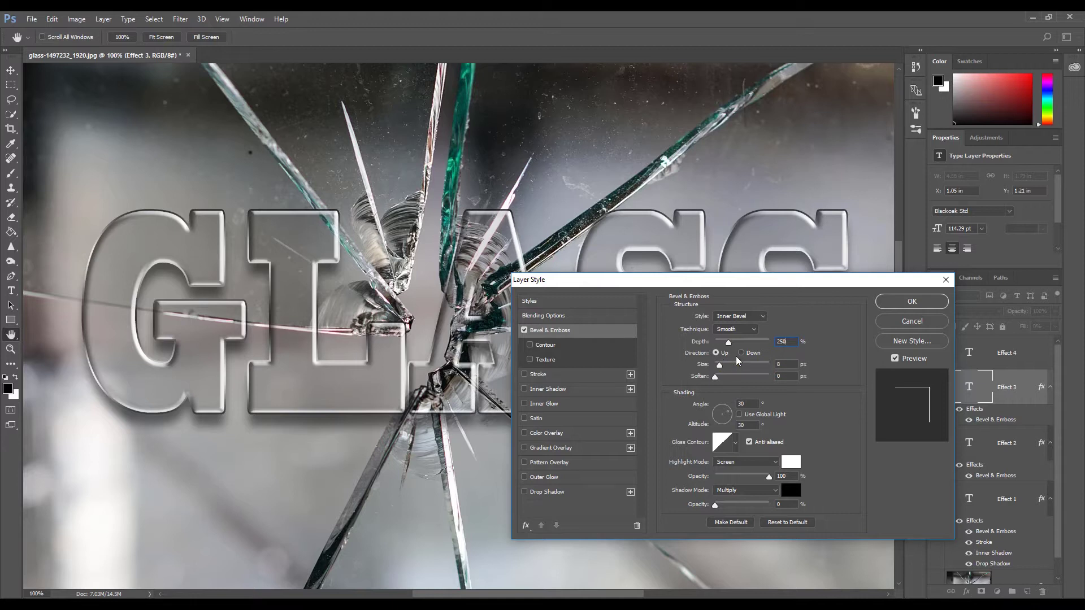
{"action": "left_click", "coordinate": [793, 364]}
{"action": "left_click", "coordinate": [789, 376]}
{"action": "type", "text": "5"}
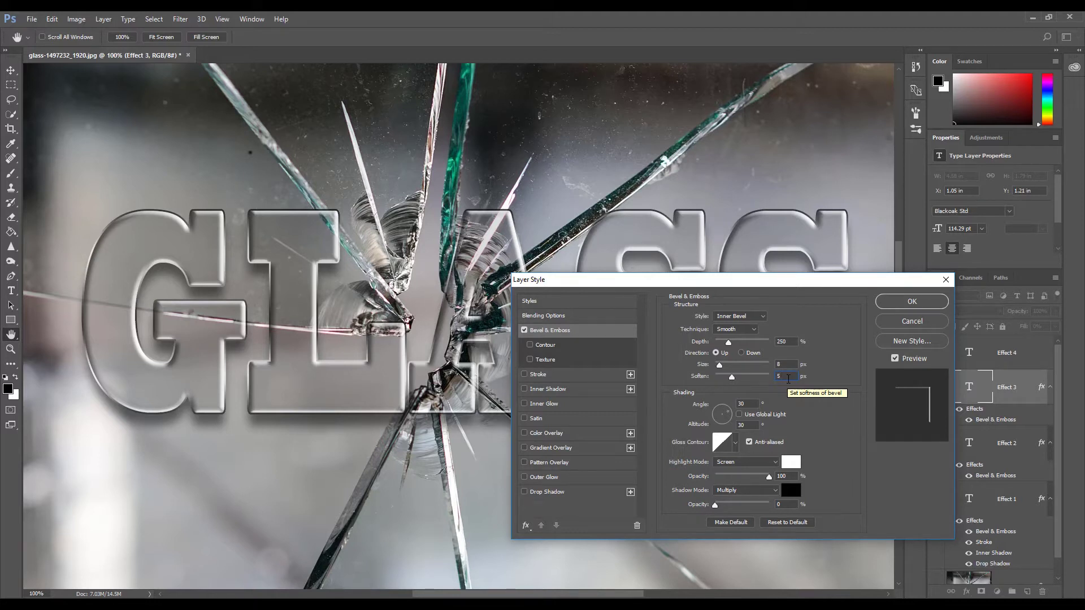
Set Effect 3's bevel shading to global light at 135° with 50° altitude, keeping the Linear gloss contour.
{"action": "key", "text": "Tab"}
{"action": "type", "text": "-"}
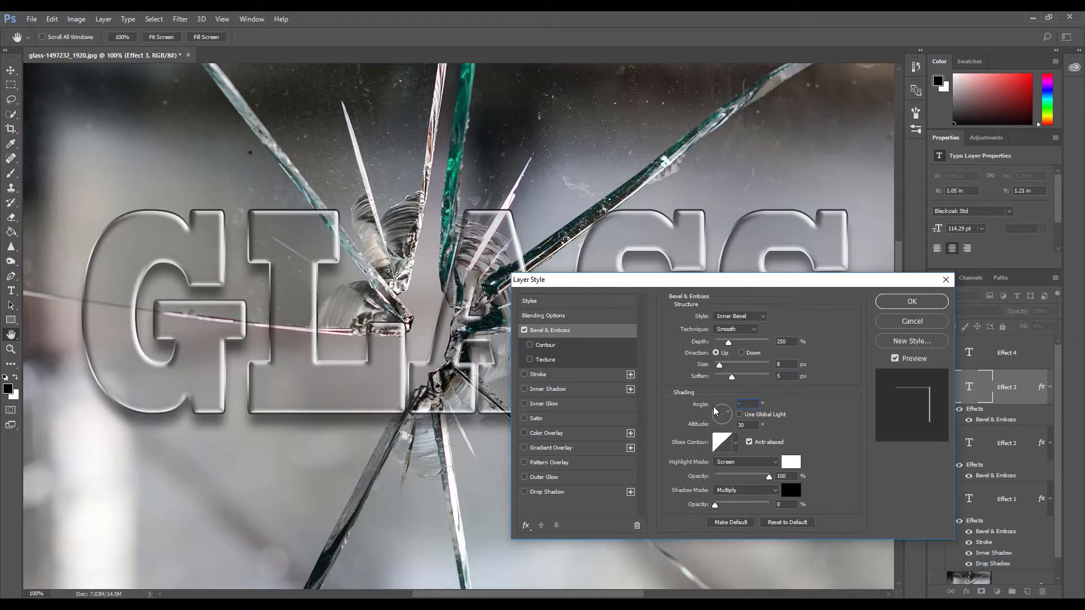
{"action": "type", "text": "135"}
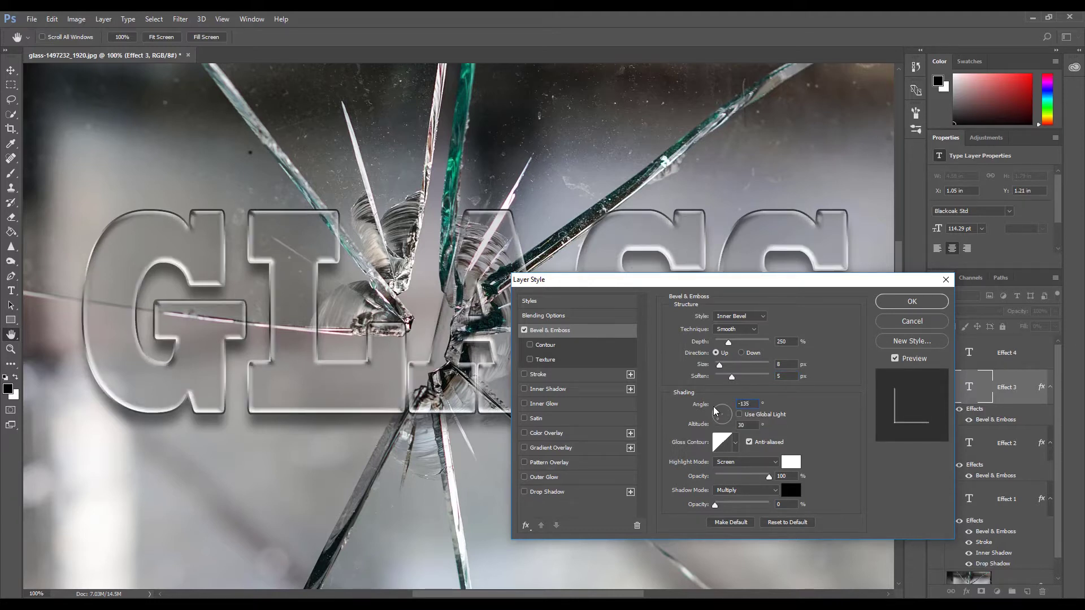
{"action": "left_click", "coordinate": [739, 414]}
{"action": "double_click", "coordinate": [753, 424]}
{"action": "type", "text": "50"}
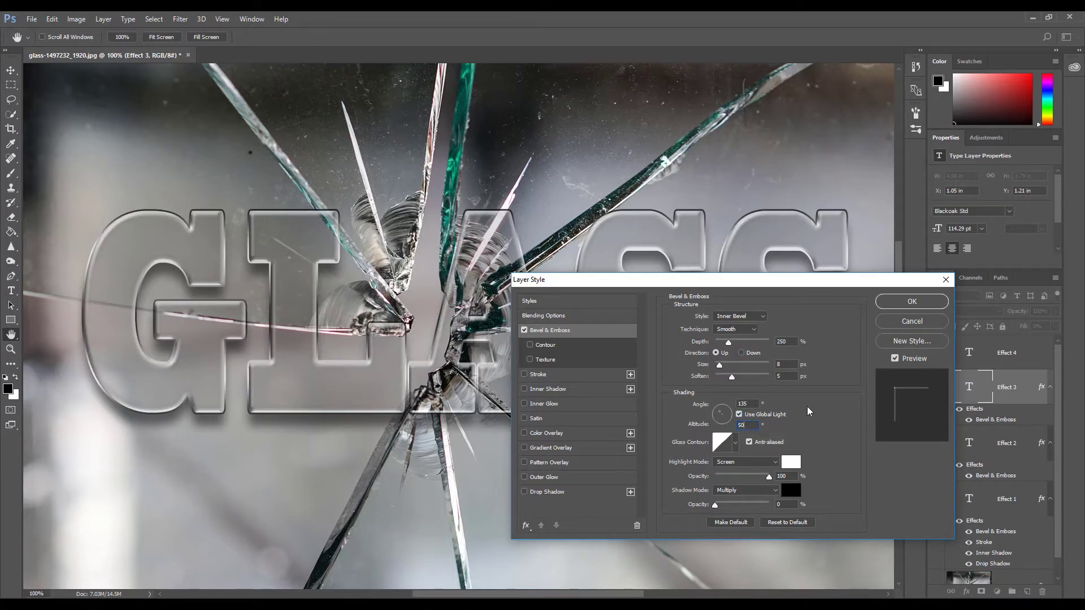
{"action": "left_click", "coordinate": [734, 442]}
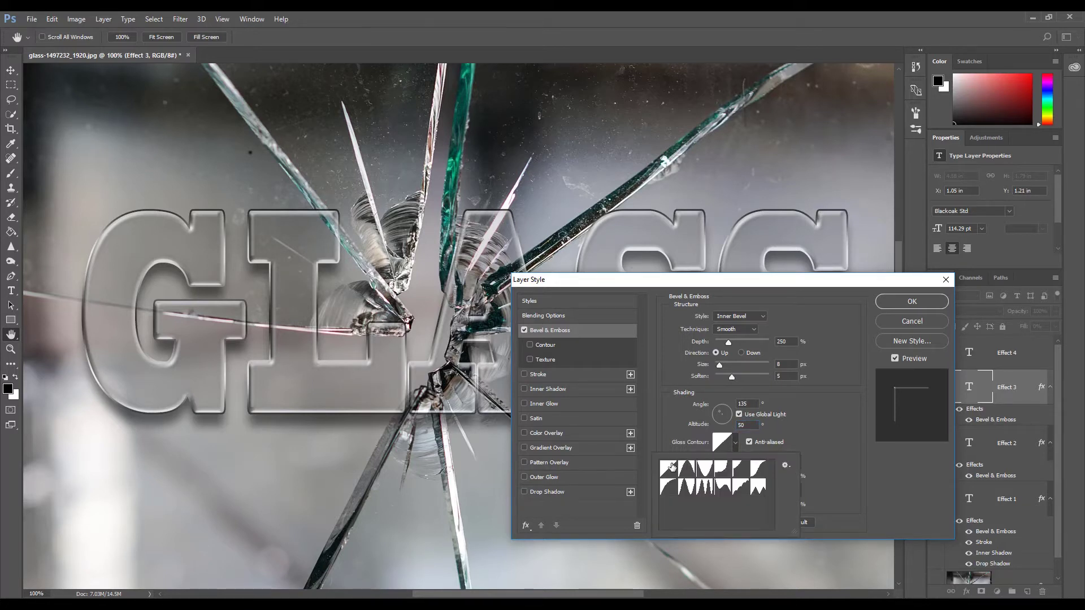
{"action": "left_click", "coordinate": [792, 429]}
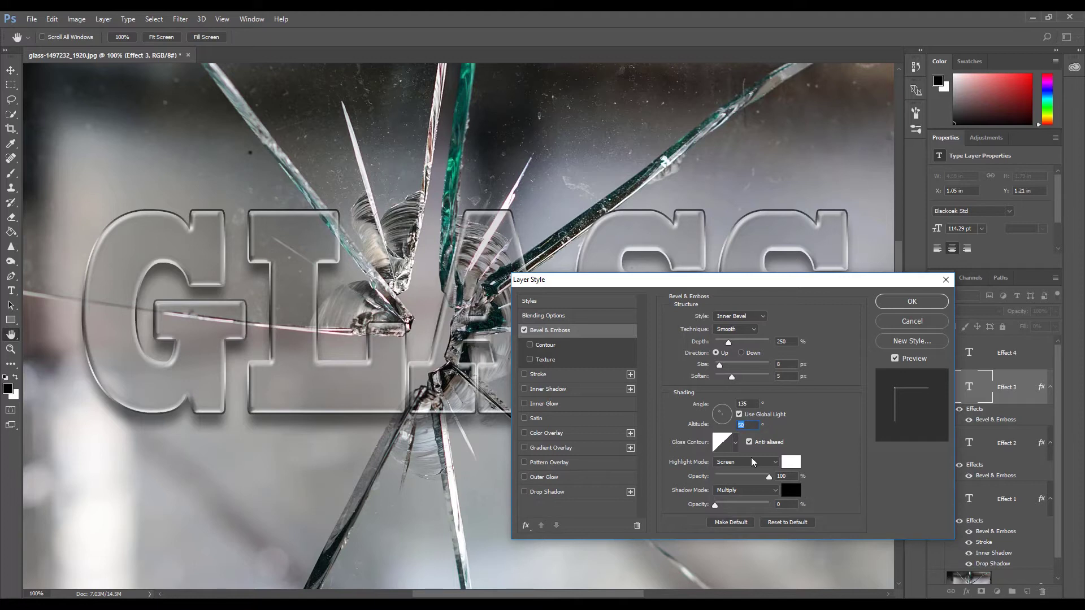
Enable the bevel Contour on Effect 3 with the Half Round shape and a 35% range, and accept the style.
{"action": "left_click", "coordinate": [544, 346]}
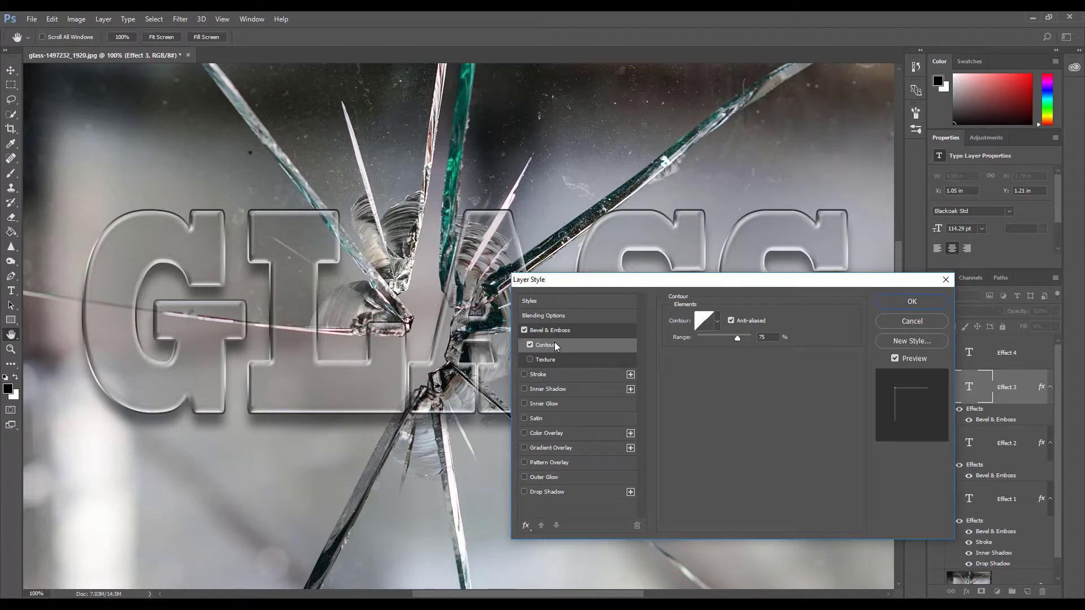
{"action": "left_click", "coordinate": [717, 321]}
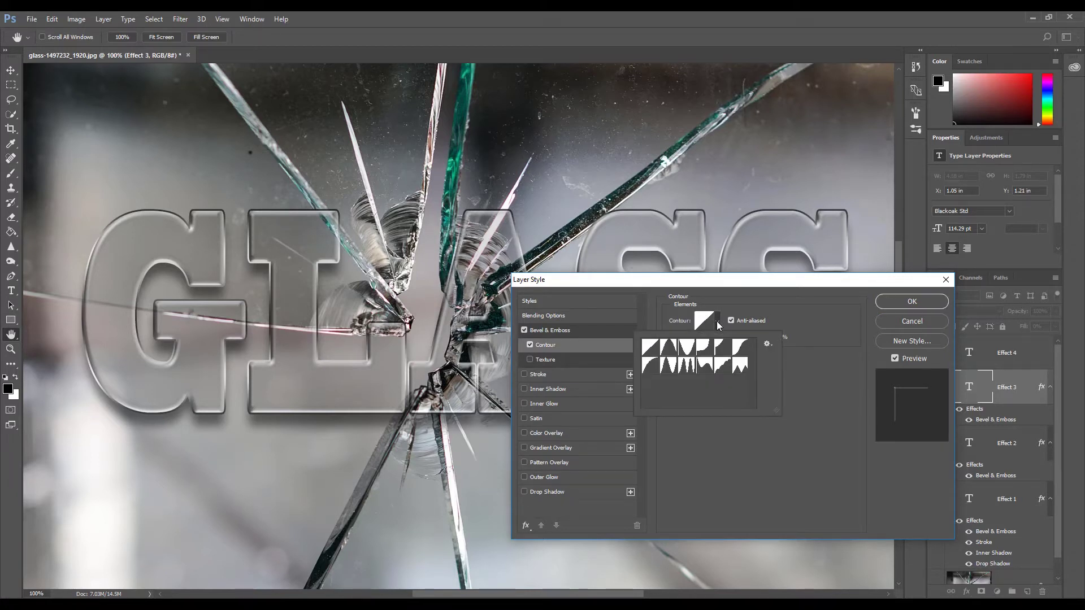
{"action": "left_click", "coordinate": [651, 366]}
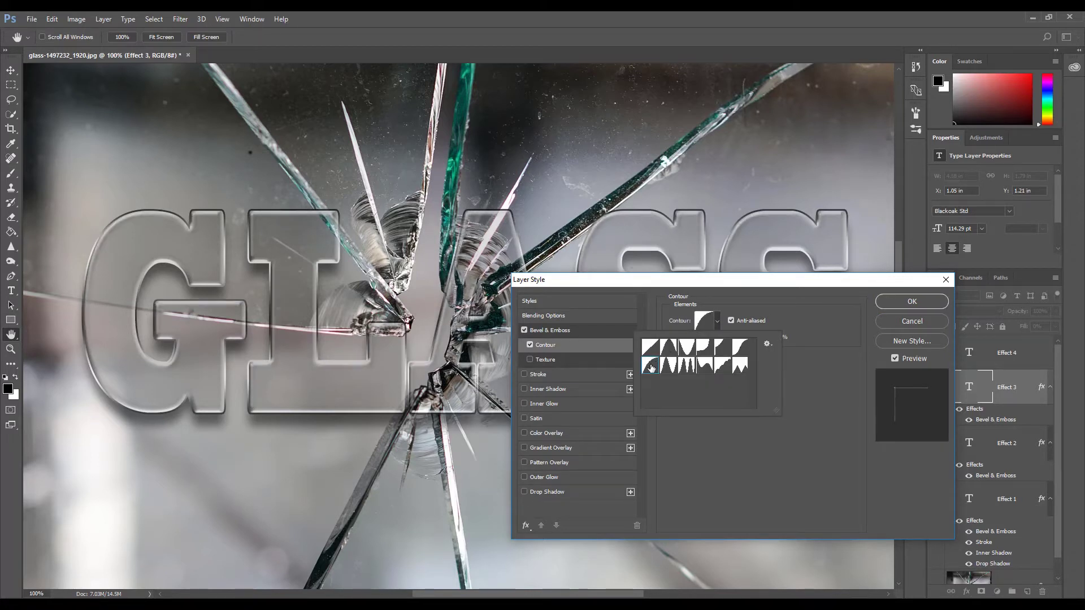
{"action": "left_click", "coordinate": [825, 344]}
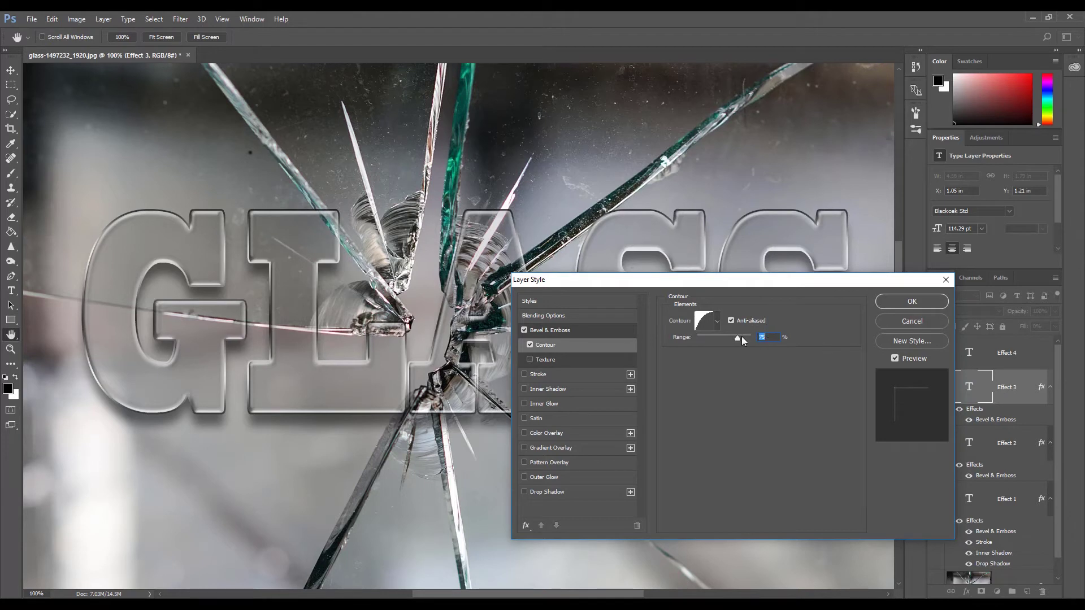
{"action": "type", "text": "35"}
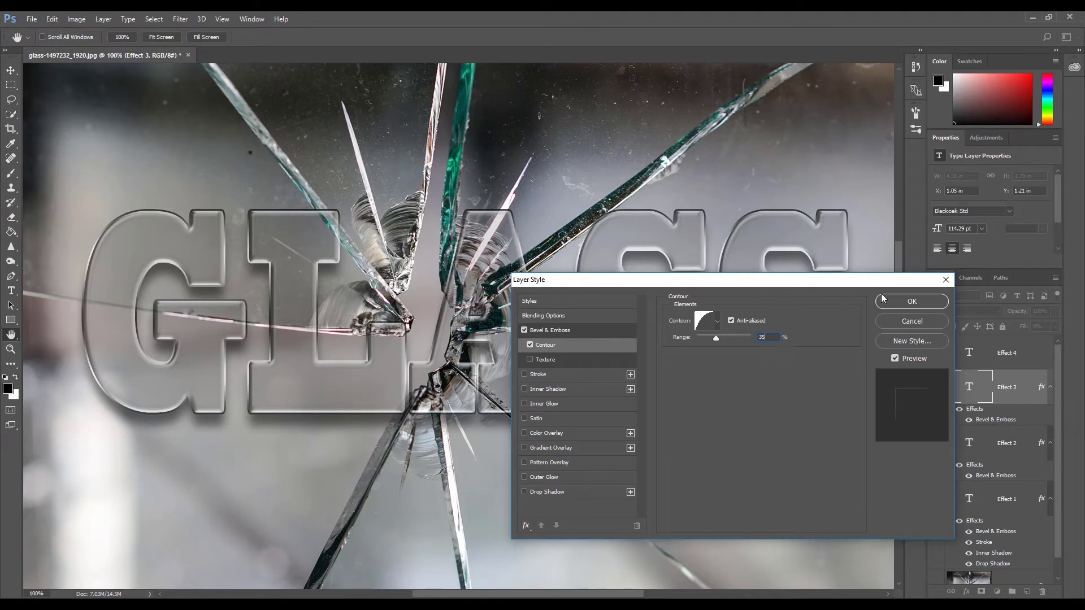
{"action": "left_click", "coordinate": [885, 300]}
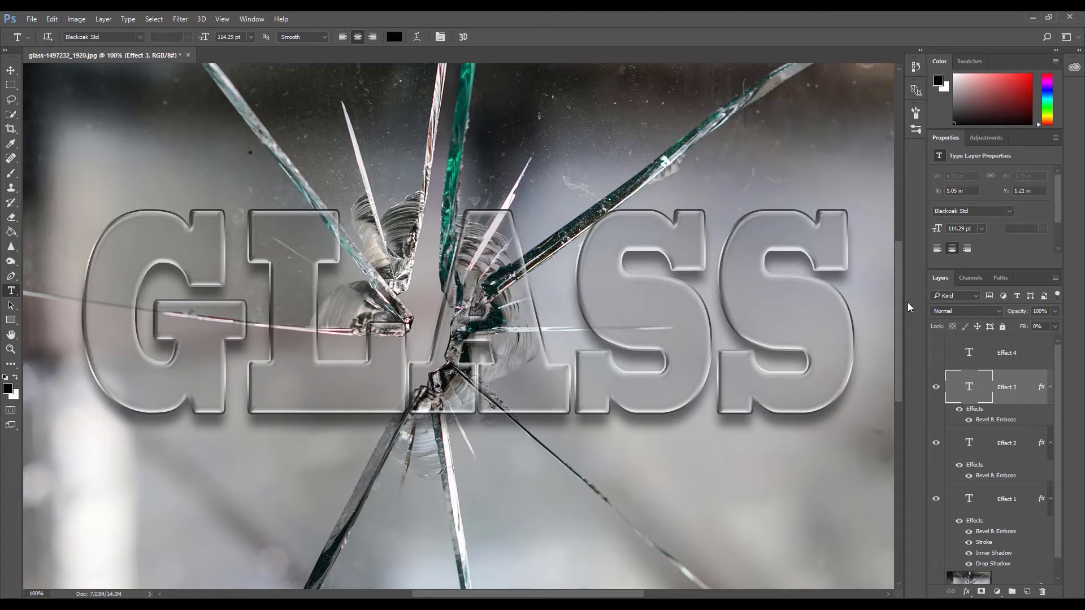
Show the Effect 4 layer and add a smooth Inner Bevel to it with 250% depth and the direction set to Down.
{"action": "left_click", "coordinate": [990, 354]}
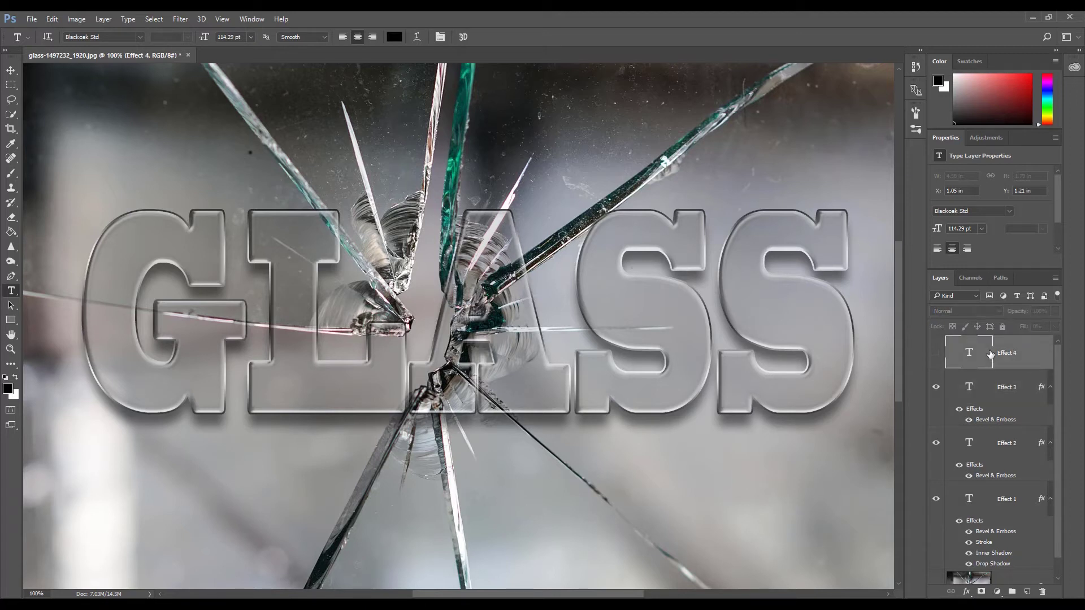
{"action": "left_click", "coordinate": [936, 354]}
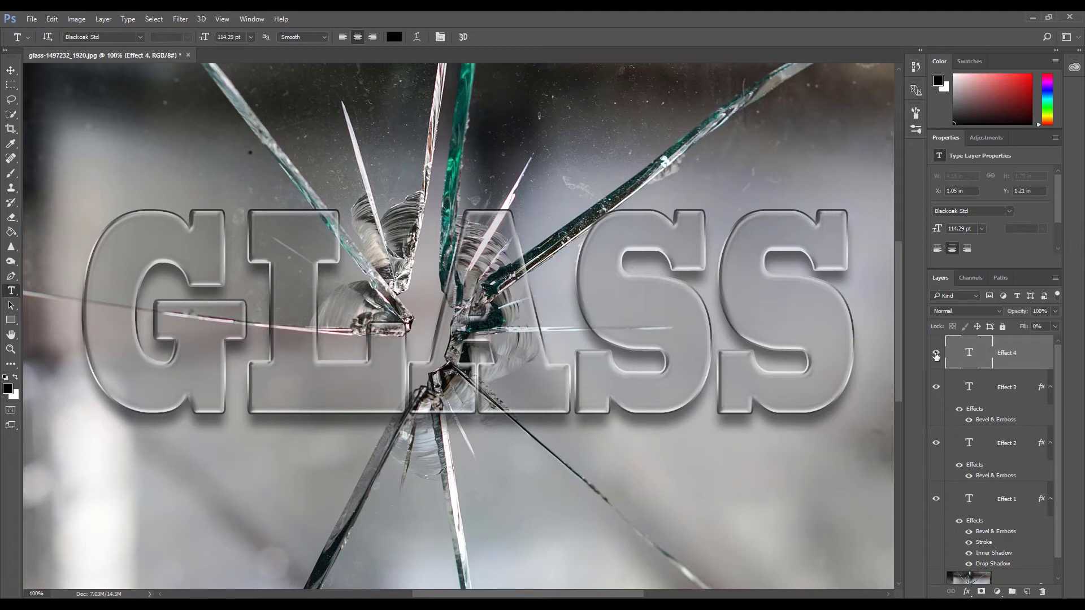
{"action": "left_click", "coordinate": [966, 592]}
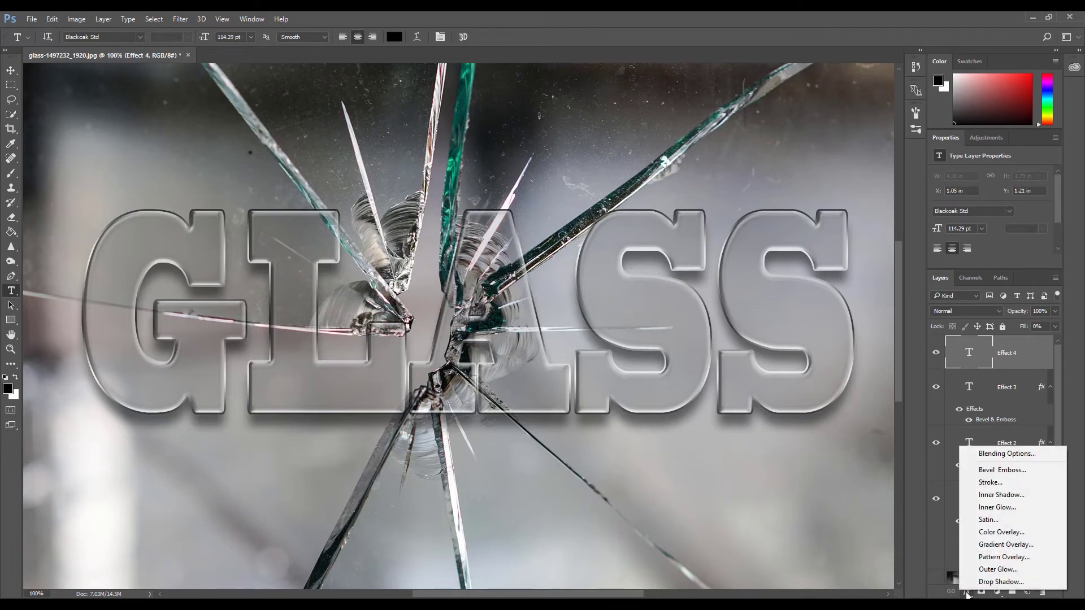
{"action": "left_click", "coordinate": [1015, 473]}
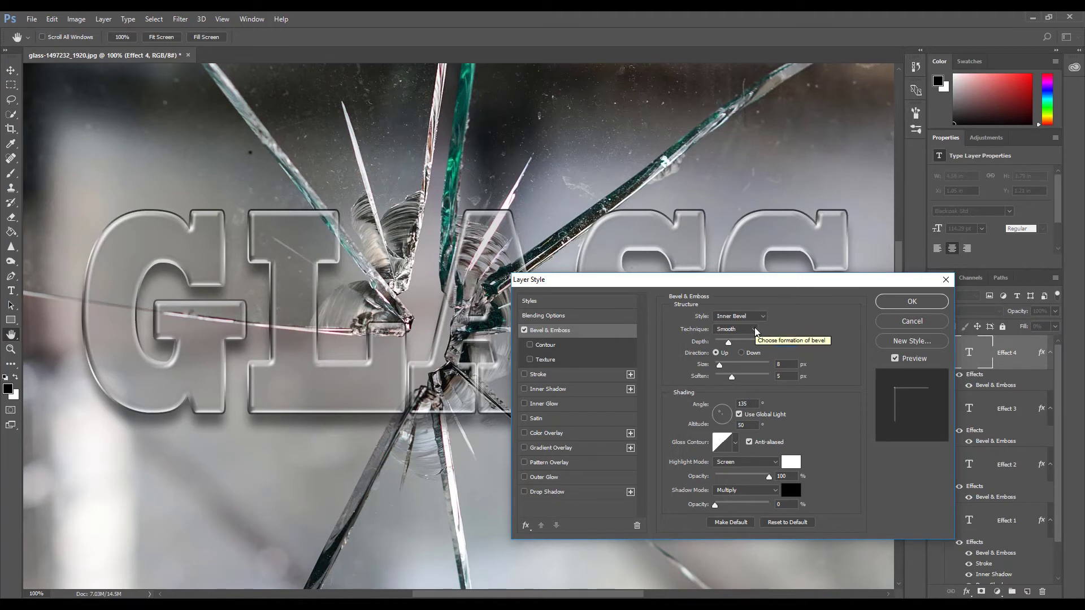
{"action": "left_click", "coordinate": [786, 341]}
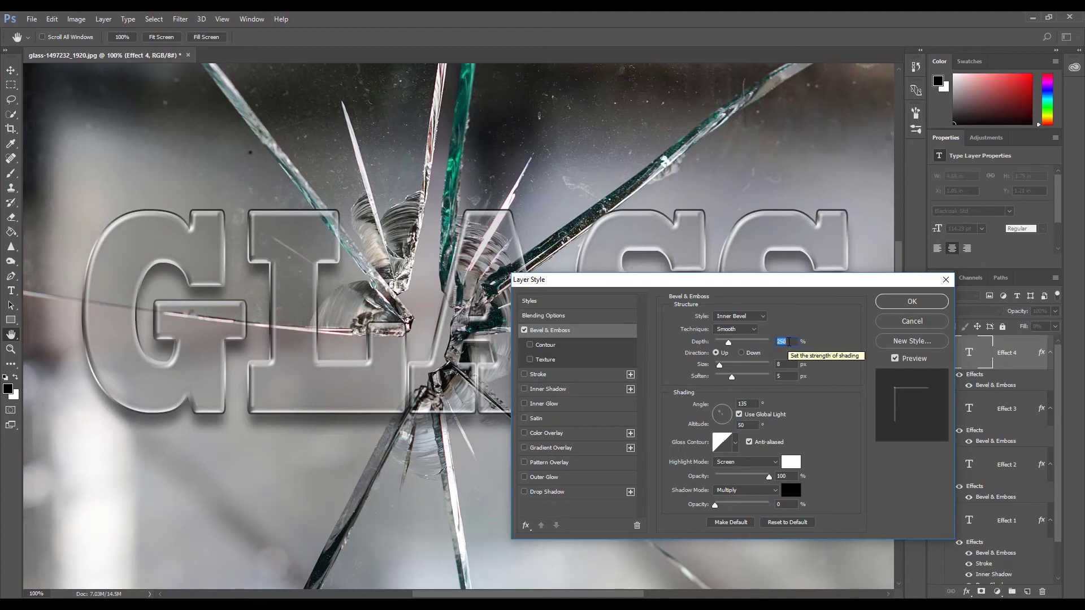
{"action": "left_click", "coordinate": [742, 353]}
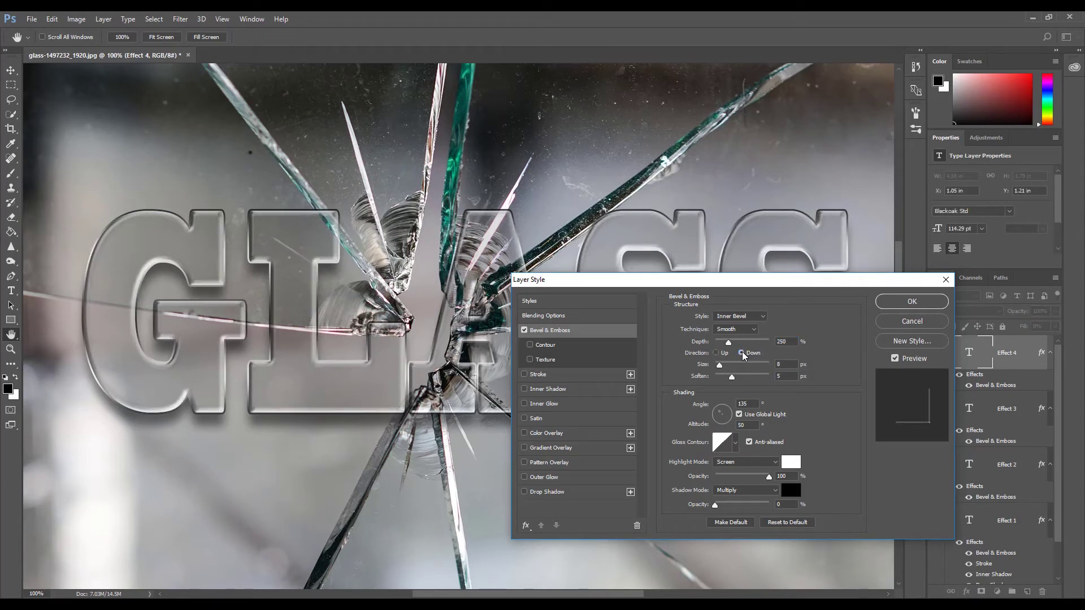
Set Effect 4's bevel size to 16 px, its soften to 0 px and its global light angle to -135°.
{"action": "left_click", "coordinate": [778, 365]}
{"action": "type", "text": "16"}
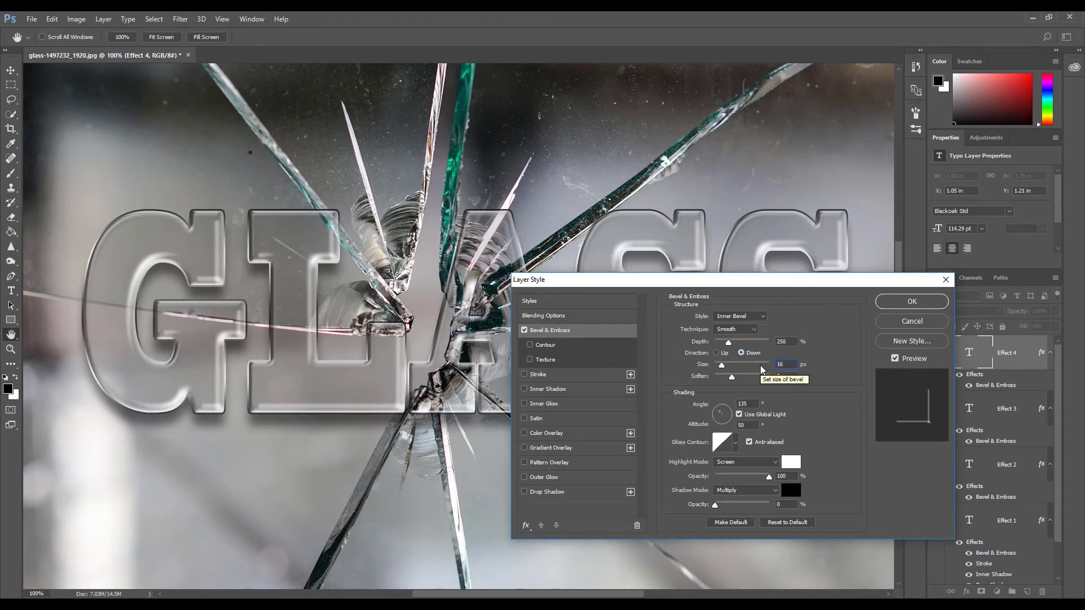
{"action": "left_click", "coordinate": [776, 376]}
{"action": "type", "text": "0"}
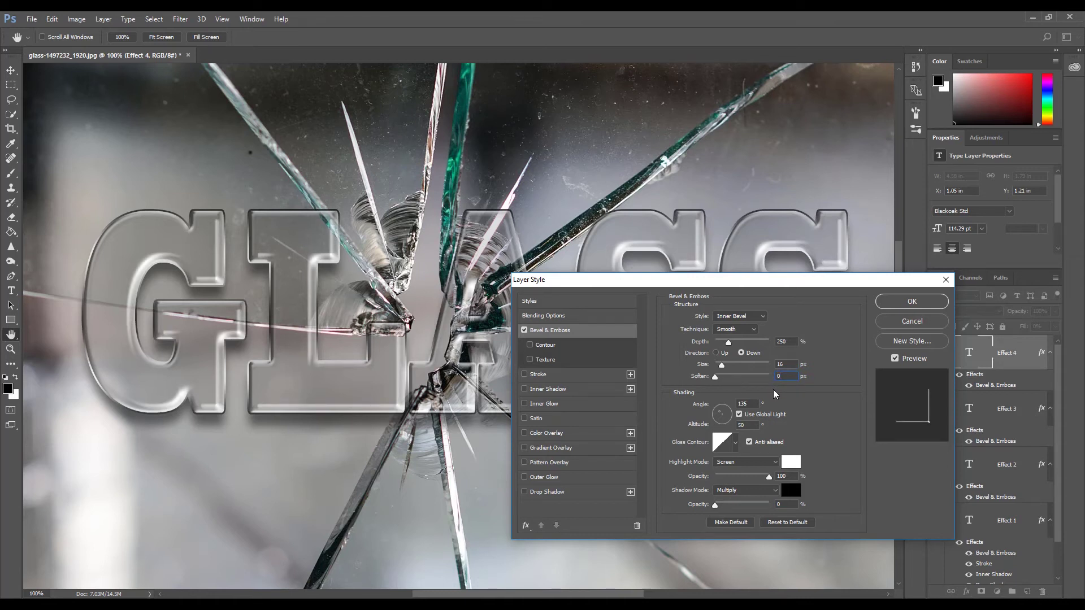
{"action": "left_click", "coordinate": [750, 403]}
{"action": "key", "text": "BackSpace"}
{"action": "type", "text": "-135"}
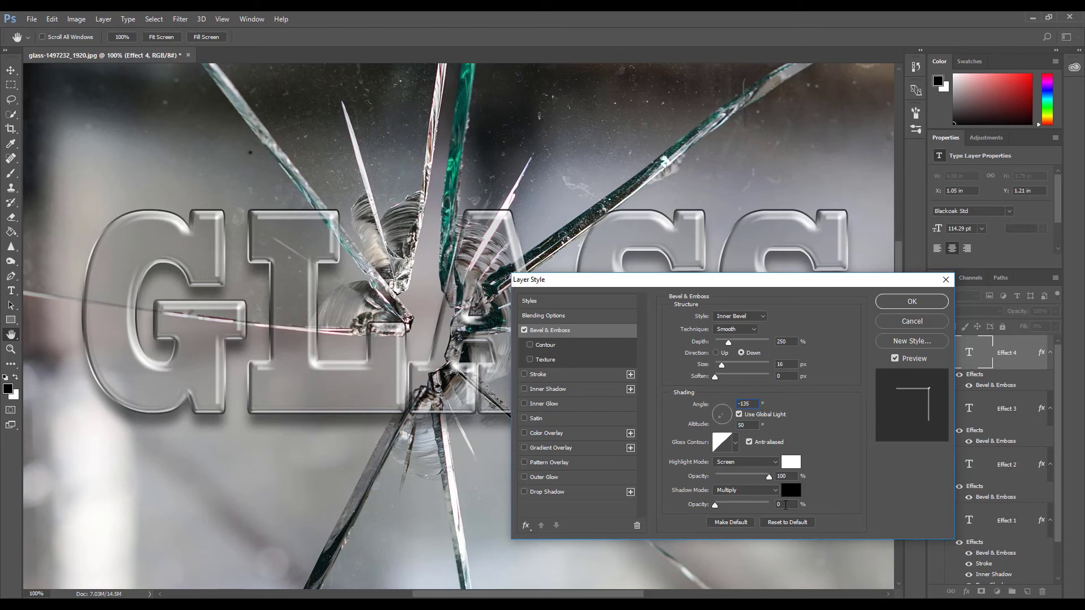
Enable the bevel Contour on Effect 4 with a 30% range, and accept the style.
{"action": "left_click", "coordinate": [558, 346]}
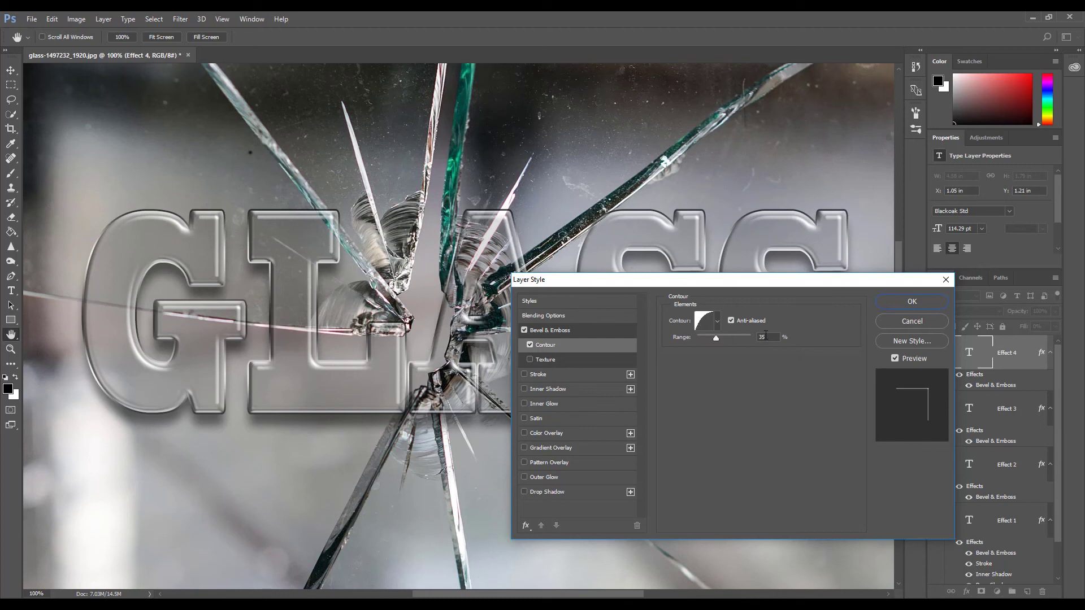
{"action": "left_click", "coordinate": [716, 338]}
{"action": "type", "text": "30"}
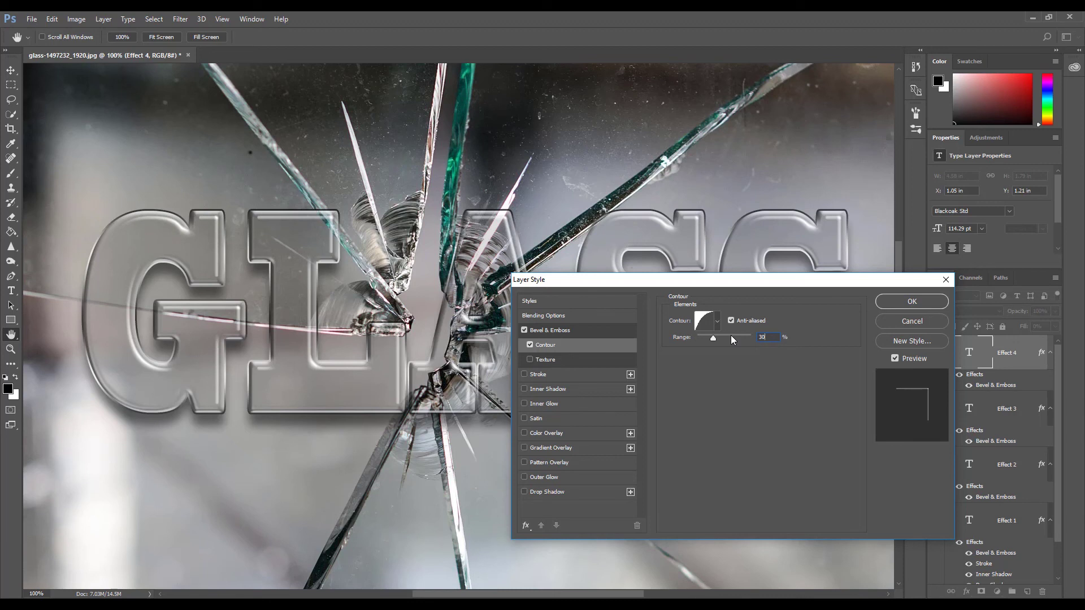
{"action": "left_click", "coordinate": [911, 301]}
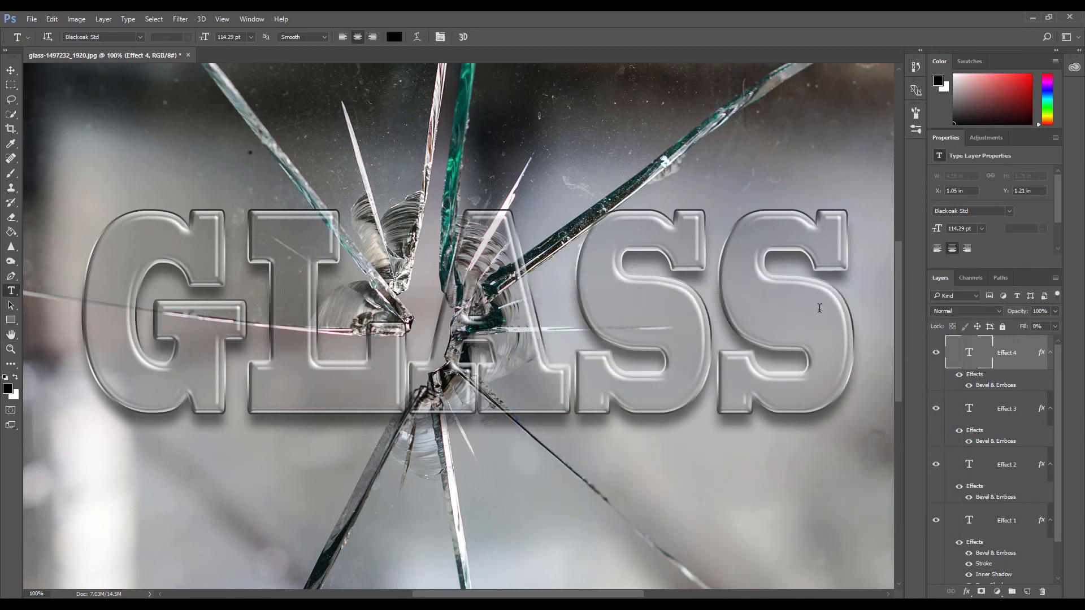